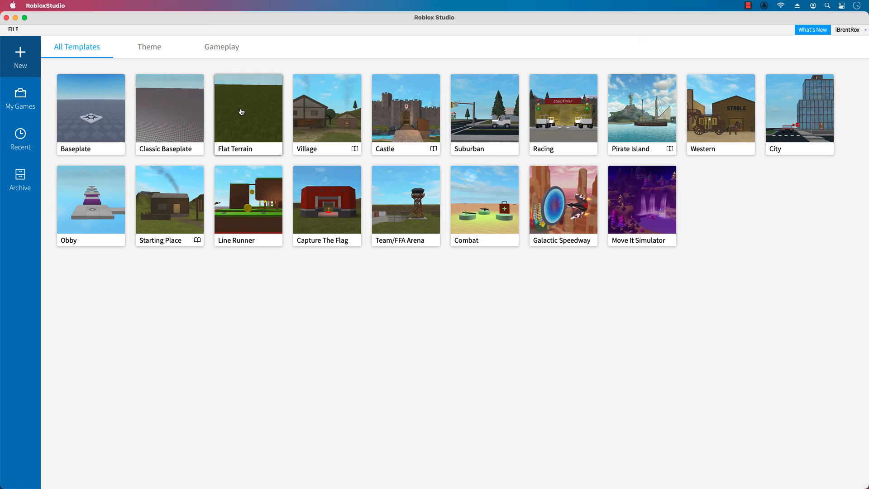
Create a place from the Flat Terrain template and insert a cylinder part.
{"action": "left_click", "coordinate": [241, 111]}
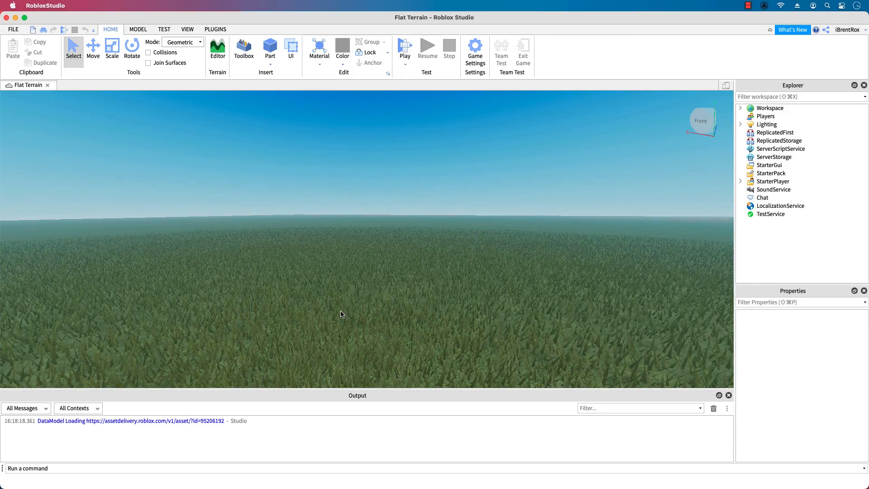
{"action": "right_click_drag", "start_coordinate": [343, 314], "coordinate": [344, 316]}
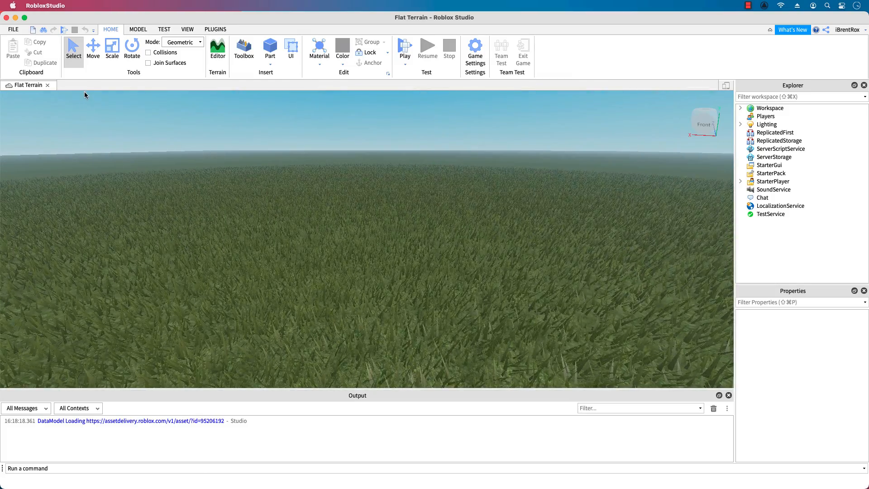
{"action": "left_click", "coordinate": [133, 32]}
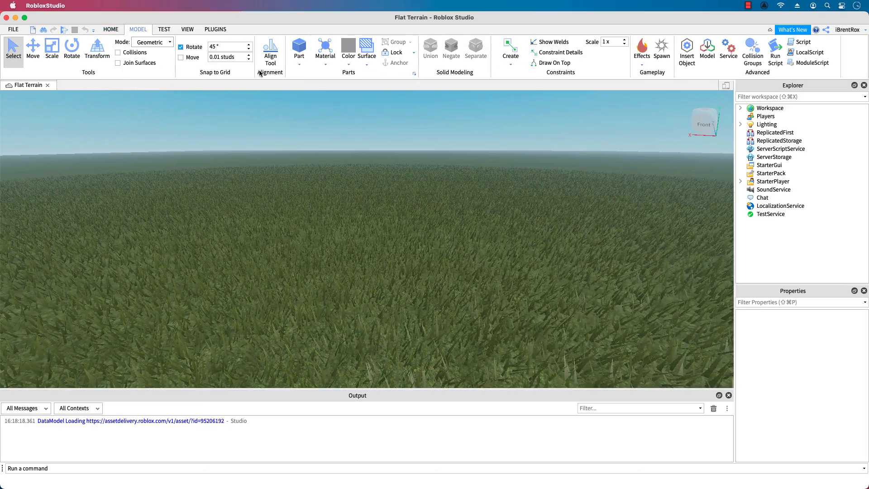
{"action": "left_click", "coordinate": [300, 66]}
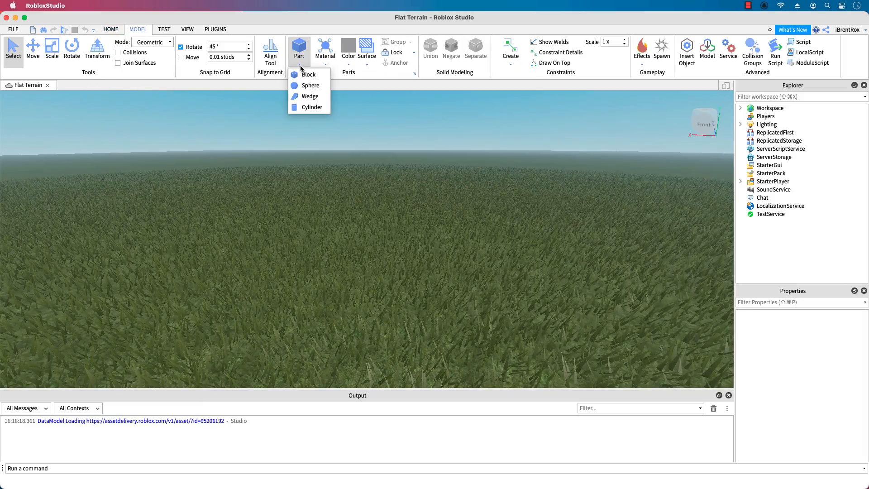
{"action": "left_click", "coordinate": [309, 108]}
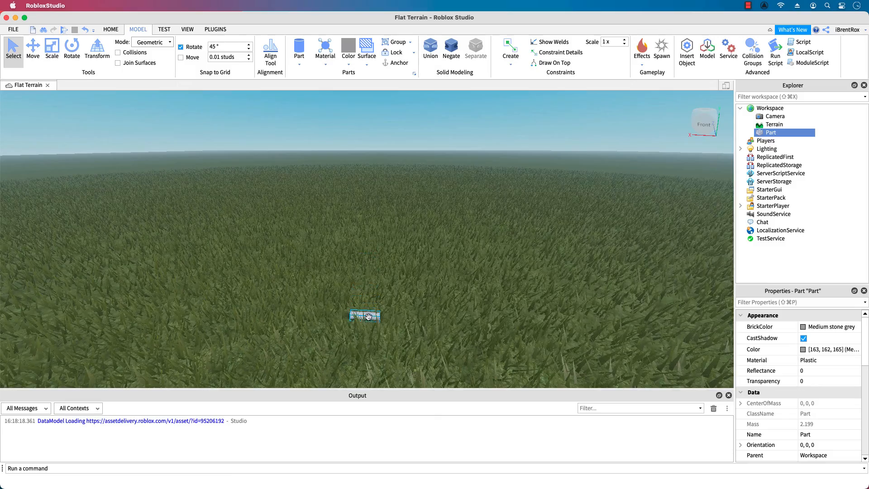
Raise the cylinder above the grass and rotate it 90 degrees so it stands upright.
{"action": "key", "text": "super+2"}
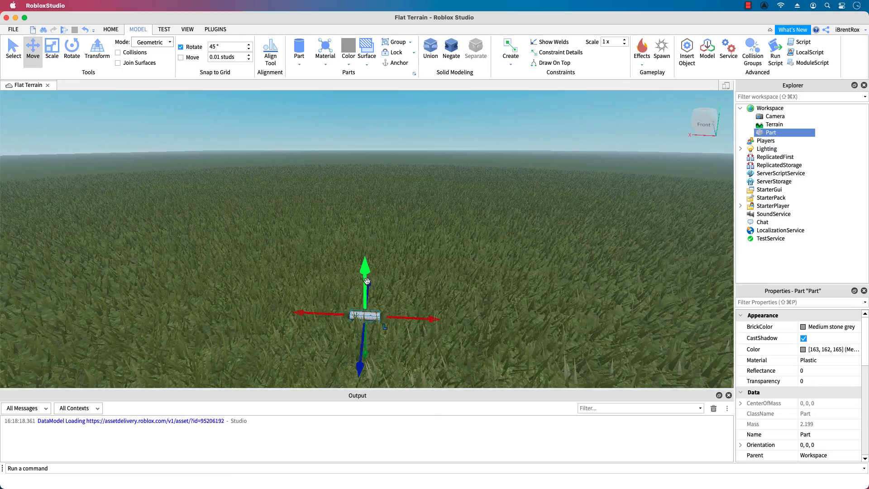
{"action": "left_click_drag", "start_coordinate": [368, 244], "coordinate": [367, 172]}
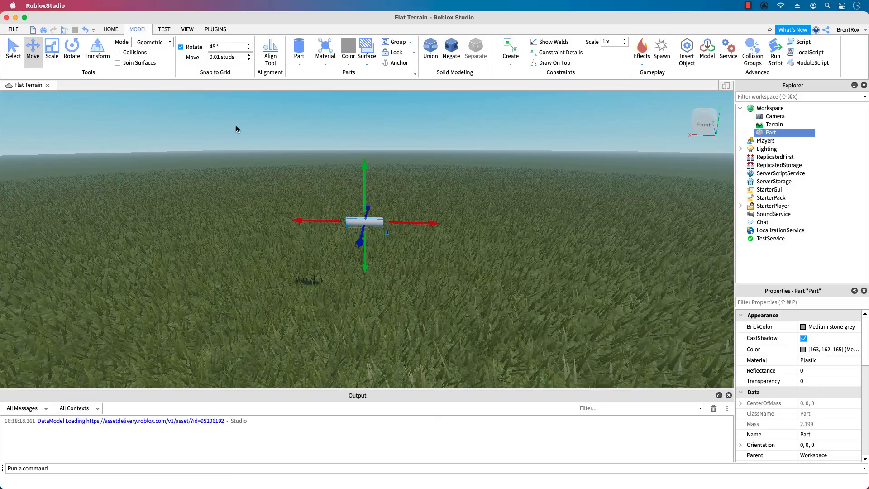
{"action": "key", "text": "super+4"}
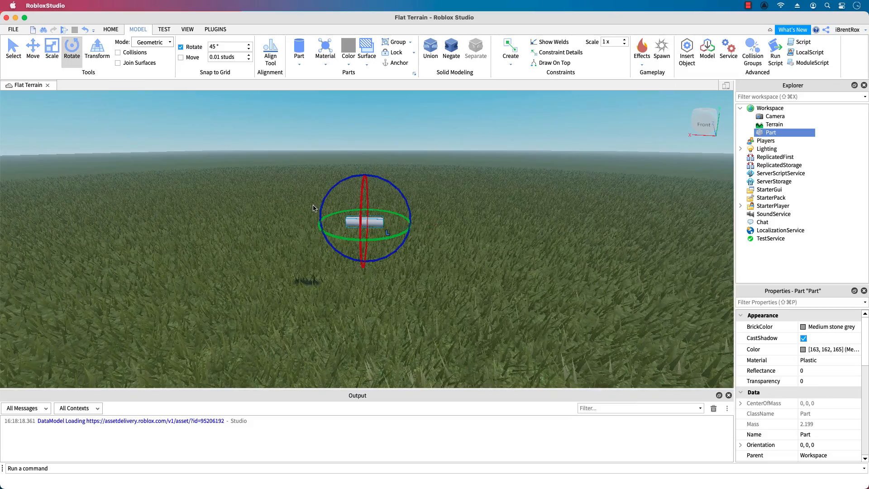
{"action": "key", "text": "super+5"}
{"action": "key", "text": "super+4"}
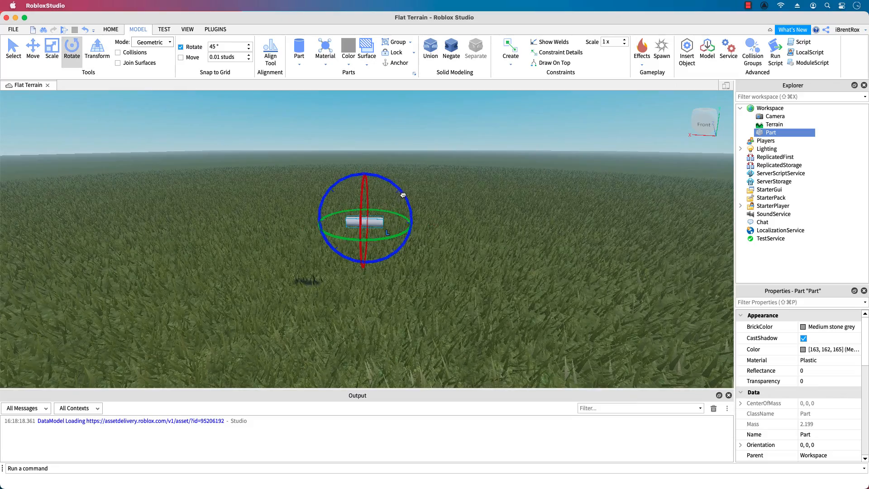
{"action": "left_click_drag", "start_coordinate": [404, 194], "coordinate": [413, 254]}
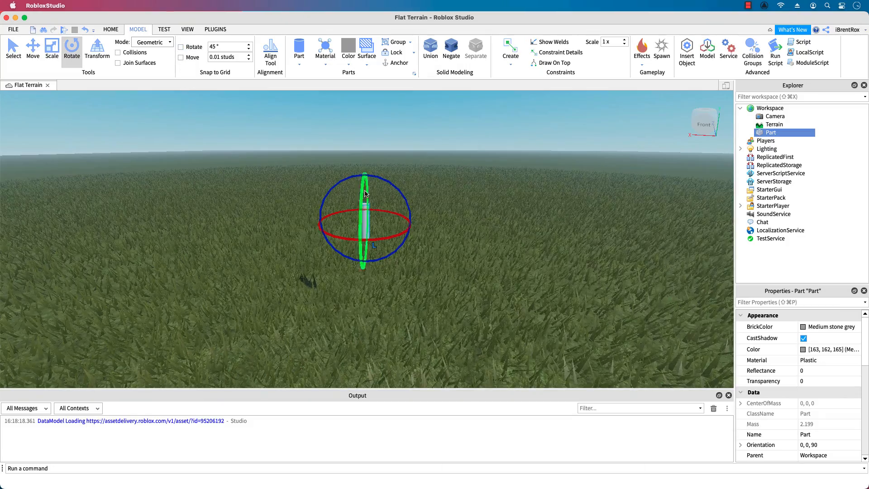
{"action": "right_click_drag", "start_coordinate": [411, 273], "coordinate": [412, 274]}
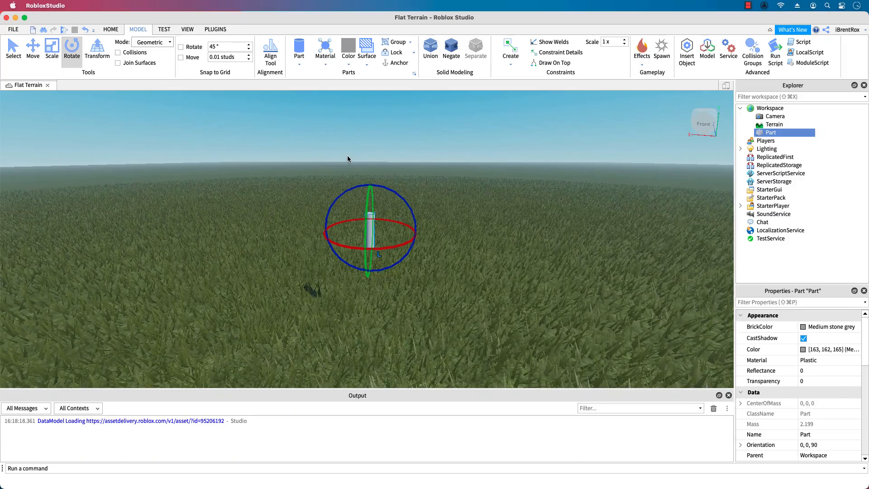
Scale the upright cylinder wider, then lengthen it upward and down into the grass to form a thick column.
{"action": "key", "text": "super+2"}
{"action": "key", "text": "super+3"}
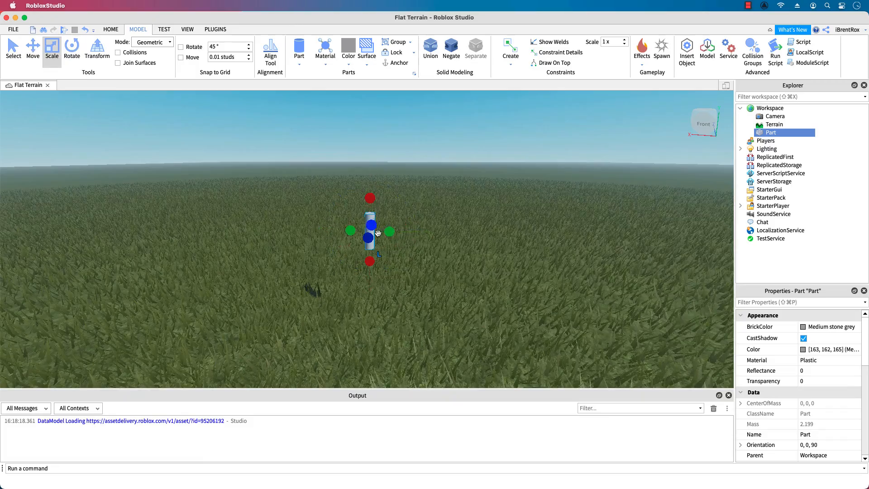
{"action": "left_click_drag", "start_coordinate": [370, 241], "coordinate": [424, 259]}
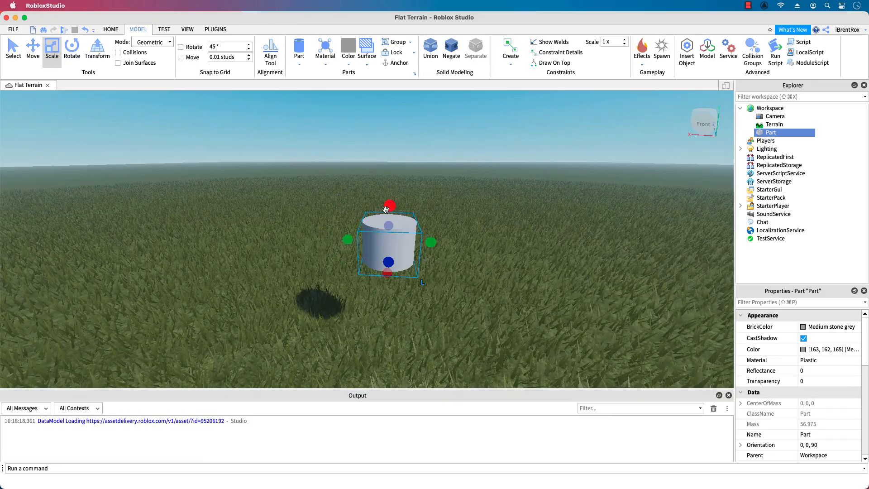
{"action": "left_click_drag", "start_coordinate": [387, 205], "coordinate": [389, 118]}
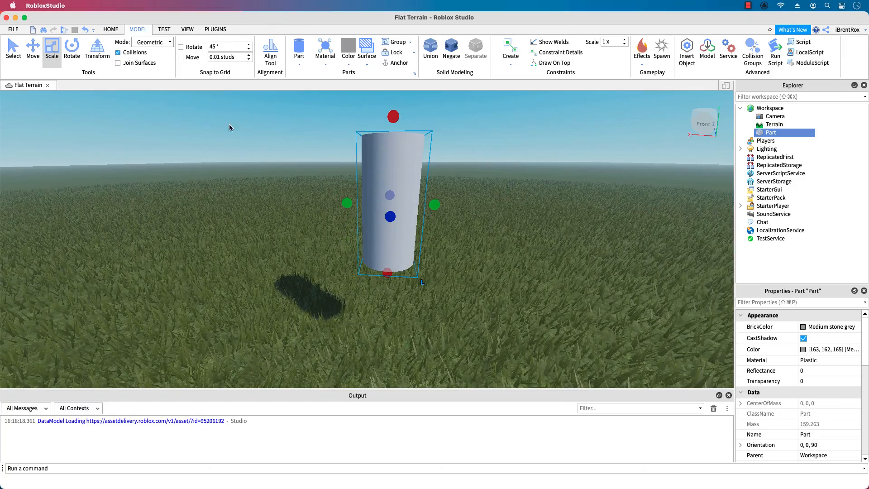
{"action": "left_click_drag", "start_coordinate": [382, 275], "coordinate": [389, 285]}
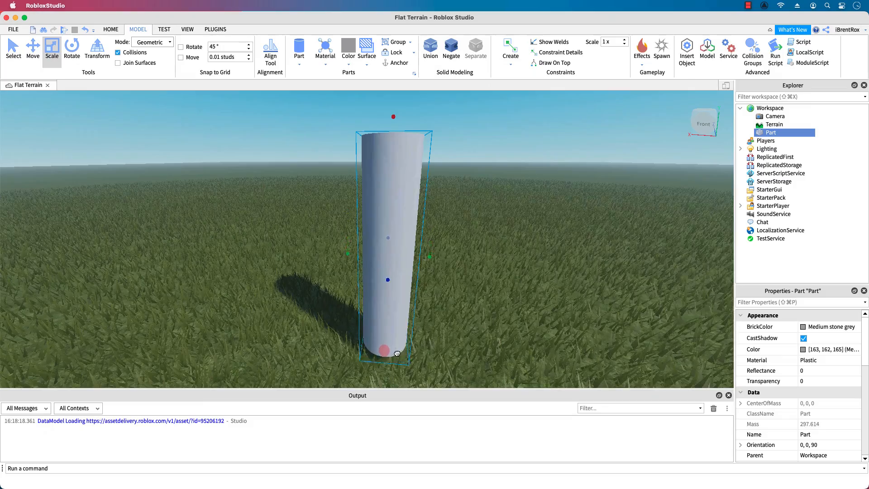
{"action": "right_click", "coordinate": [486, 337]}
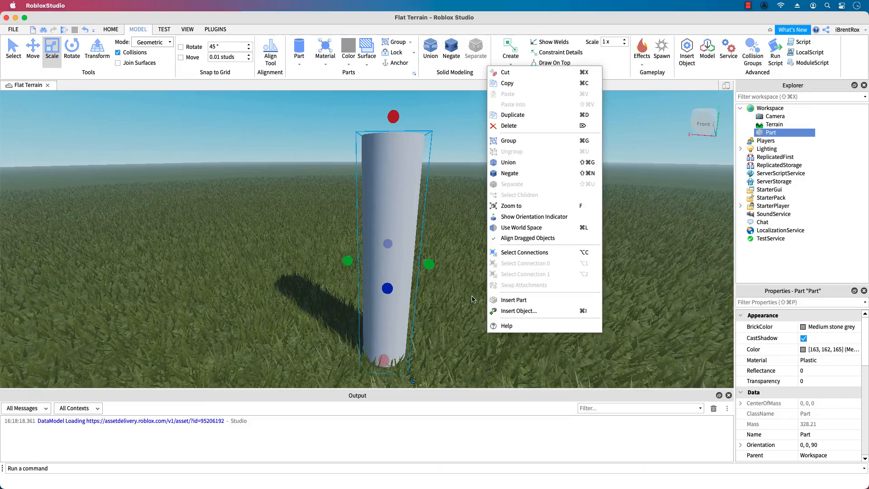
{"action": "left_click", "coordinate": [464, 274]}
Extend the column's upper end slightly to make it taller.
{"action": "scroll", "coordinate": [464, 274], "scroll_direction": "down", "scroll_amount": 3}
{"action": "mouse_move", "coordinate": [509, 307]}
{"action": "right_mouse_down"}
{"action": "mouse_move", "coordinate": [489, 296]}
{"action": "mouse_move", "coordinate": [542, 317]}
{"action": "mouse_move", "coordinate": [508, 308]}
{"action": "right_mouse_up"}
{"action": "key", "text": "f"}
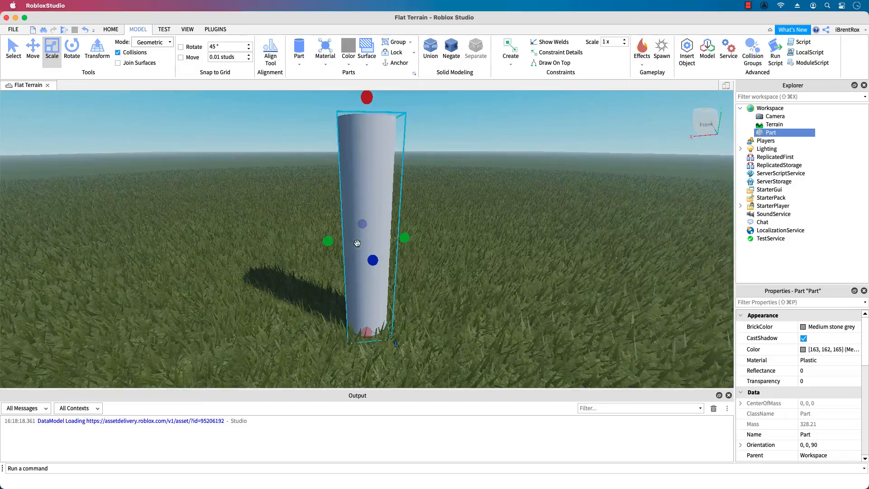
{"action": "right_click_drag", "start_coordinate": [416, 253], "coordinate": [411, 286]}
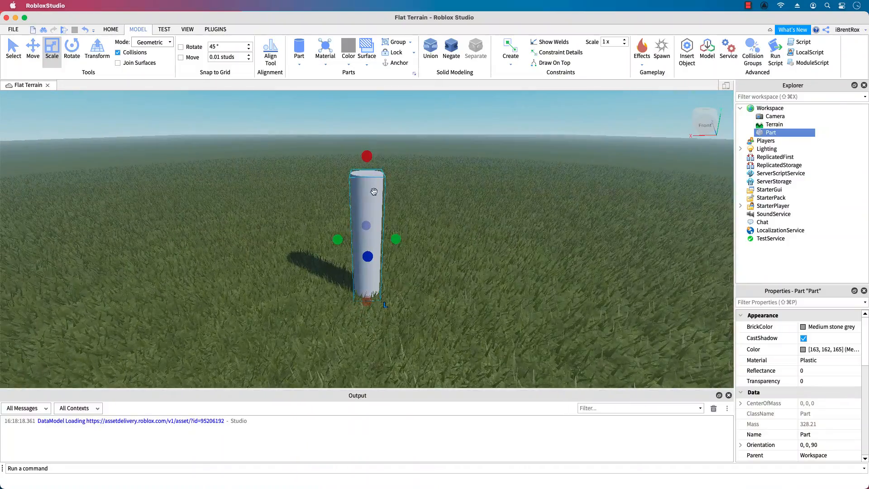
{"action": "mouse_move", "coordinate": [367, 157]}
{"action": "left_mouse_down"}
{"action": "mouse_move", "coordinate": [371, 146]}
{"action": "mouse_move", "coordinate": [377, 156]}
{"action": "left_mouse_up"}
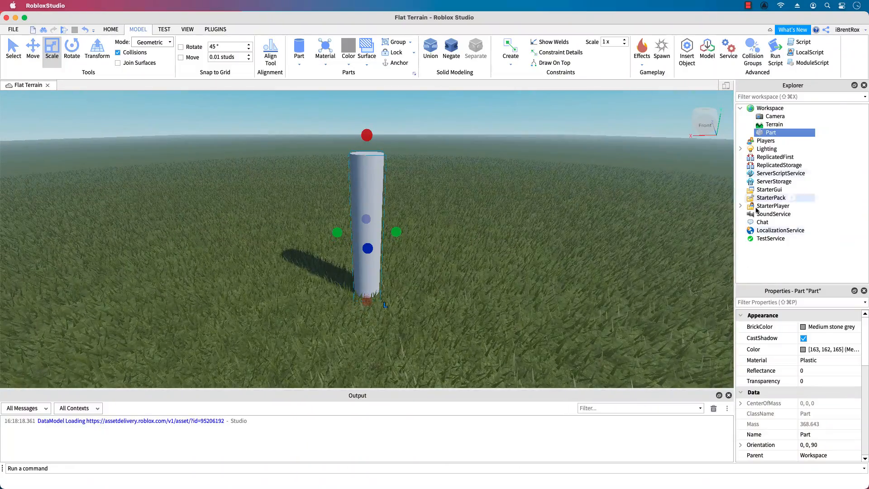
Rename the column part as Trunk and anchor it.
{"action": "double_click", "coordinate": [766, 133]}
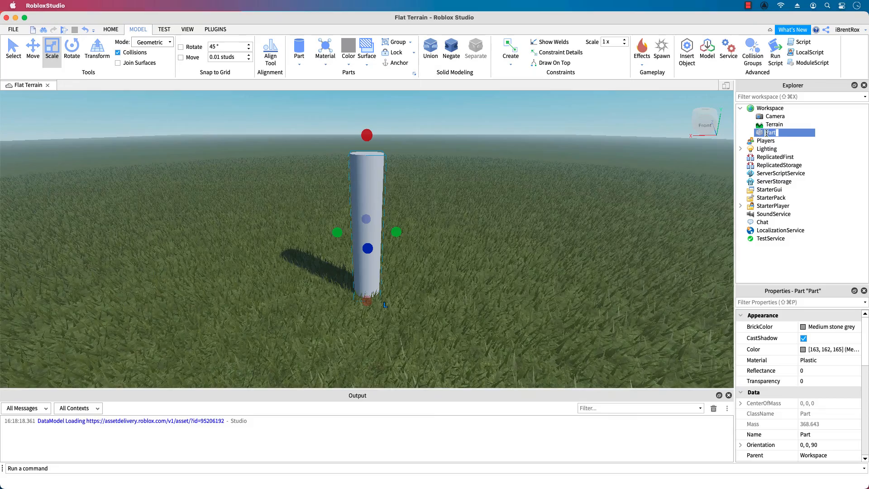
{"action": "type", "text": "Trunk"}
{"action": "key", "text": "Return"}
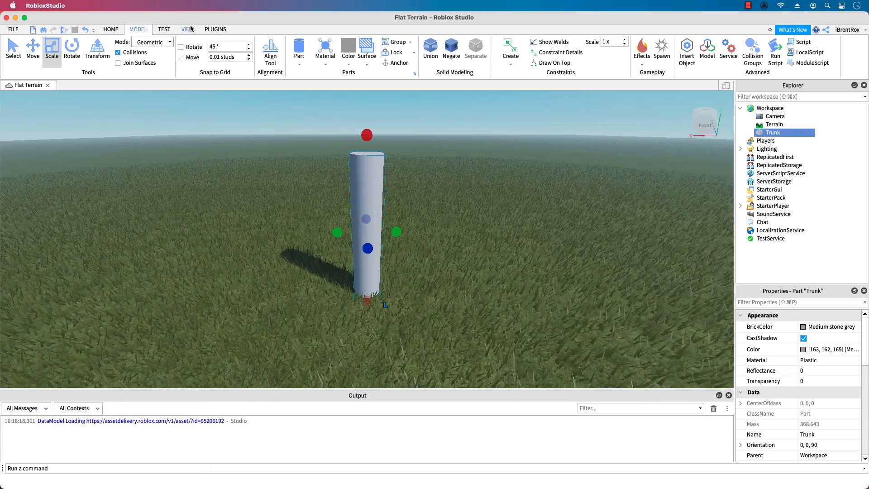
{"action": "left_click", "coordinate": [391, 66]}
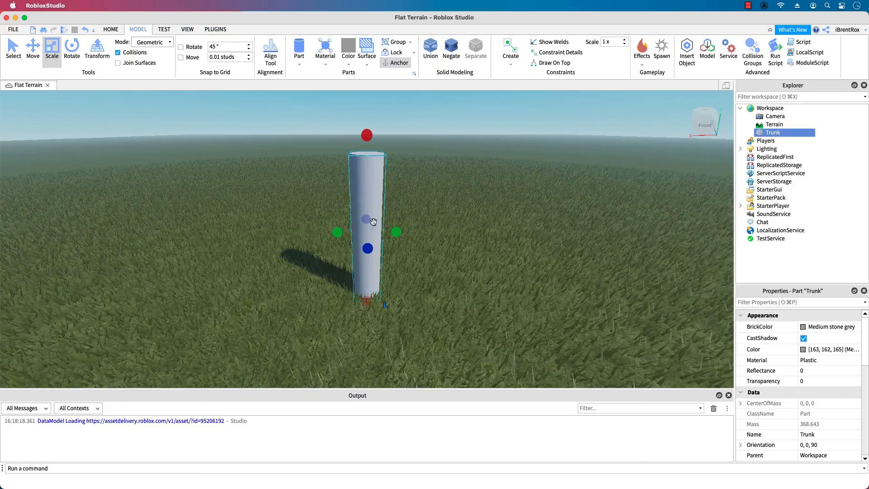
Give the trunk the Wood material and a Reddish brown color.
{"action": "right_click_drag", "start_coordinate": [372, 221], "coordinate": [426, 321]}
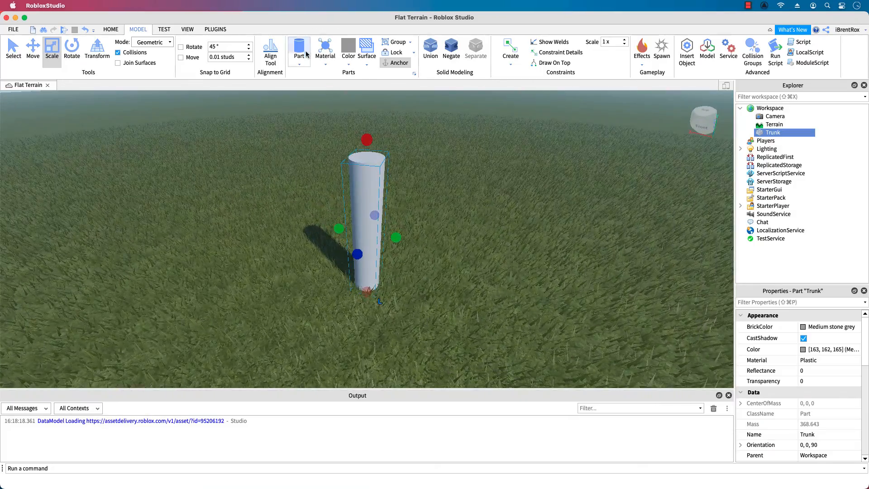
{"action": "left_click", "coordinate": [325, 65]}
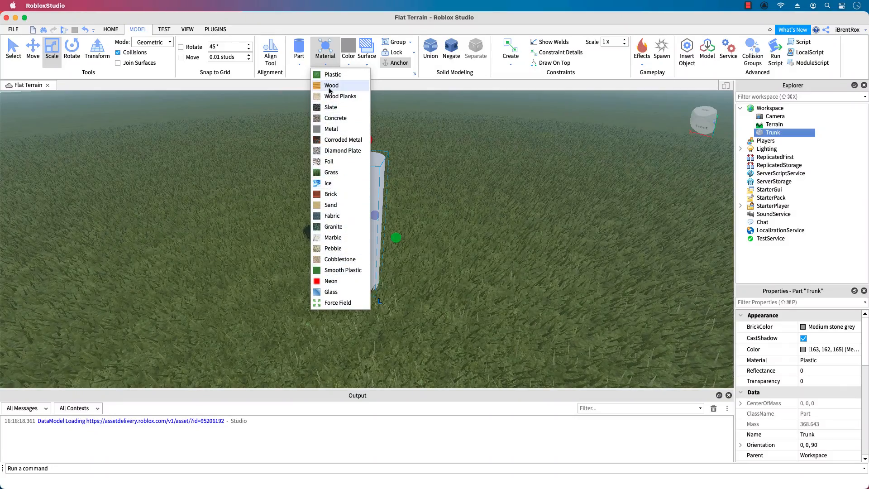
{"action": "left_click", "coordinate": [329, 86]}
{"action": "left_click", "coordinate": [349, 64]}
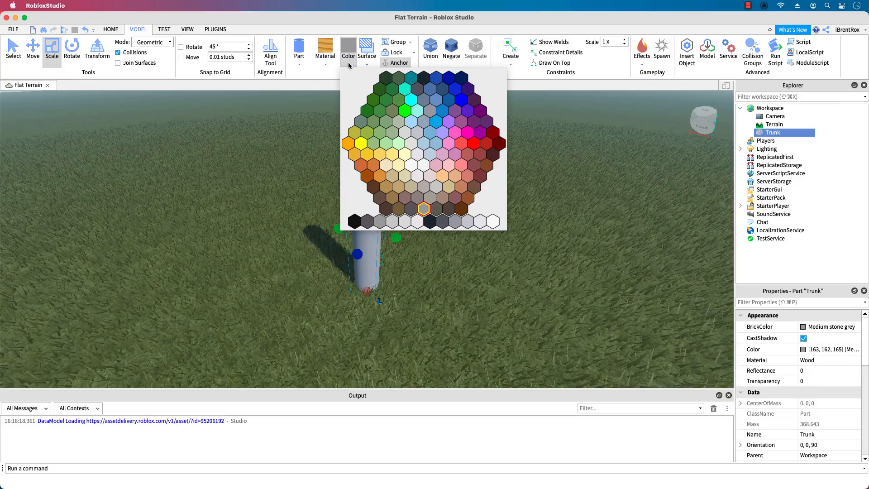
{"action": "left_click", "coordinate": [370, 179]}
{"action": "left_click", "coordinate": [349, 65]}
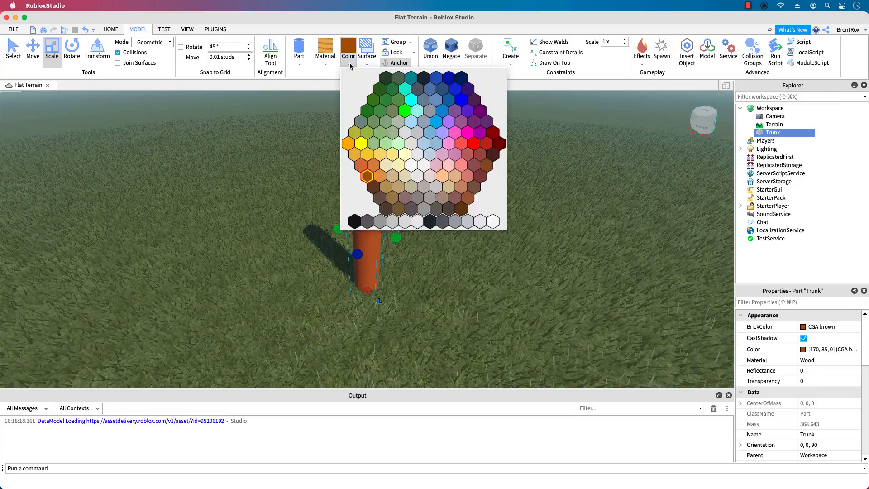
{"action": "left_click", "coordinate": [367, 202]}
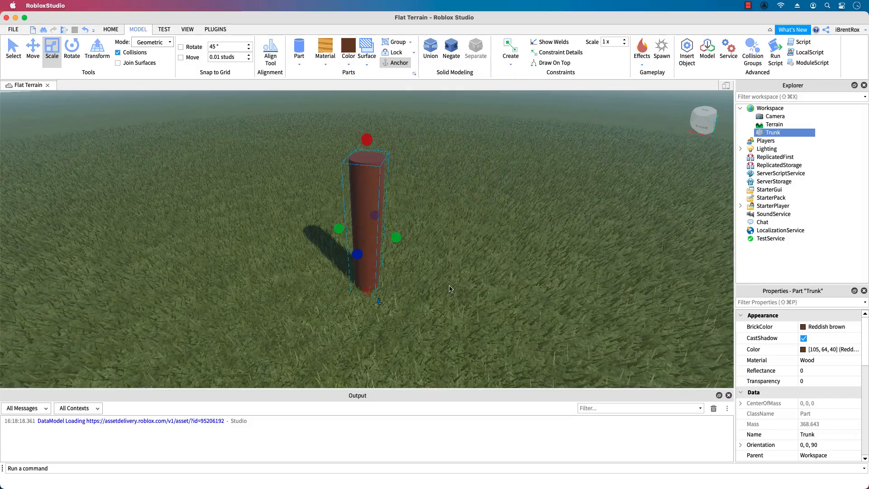
{"action": "right_click_drag", "start_coordinate": [449, 289], "coordinate": [450, 289]}
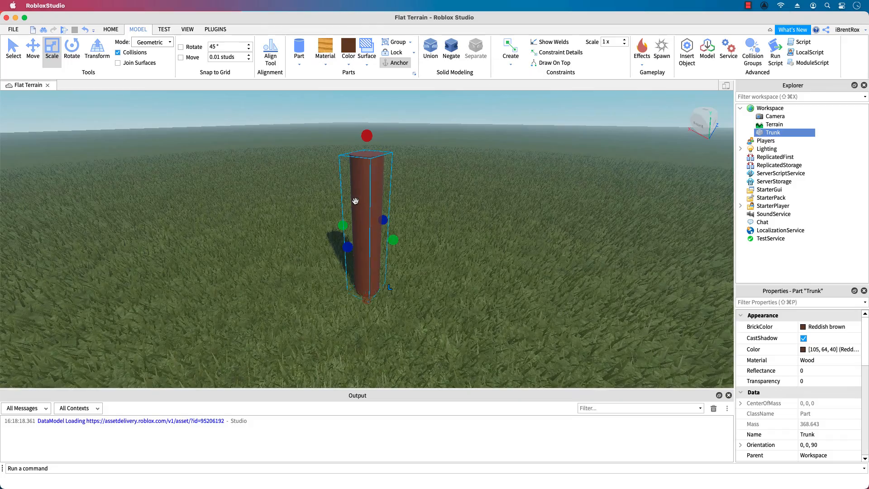
Duplicate the trunk and place the copy on the grass beside the original.
{"action": "key", "text": "super+d"}
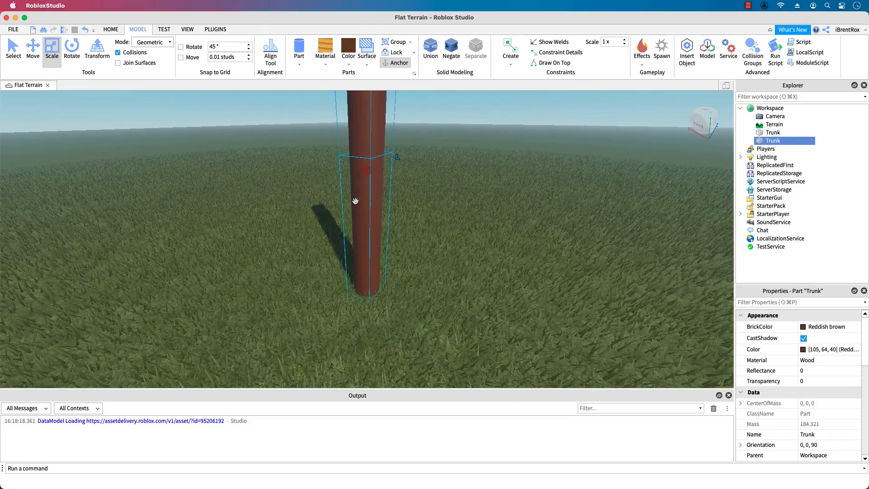
{"action": "left_click_drag", "start_coordinate": [368, 136], "coordinate": [416, 296]}
{"action": "key", "text": "super+1"}
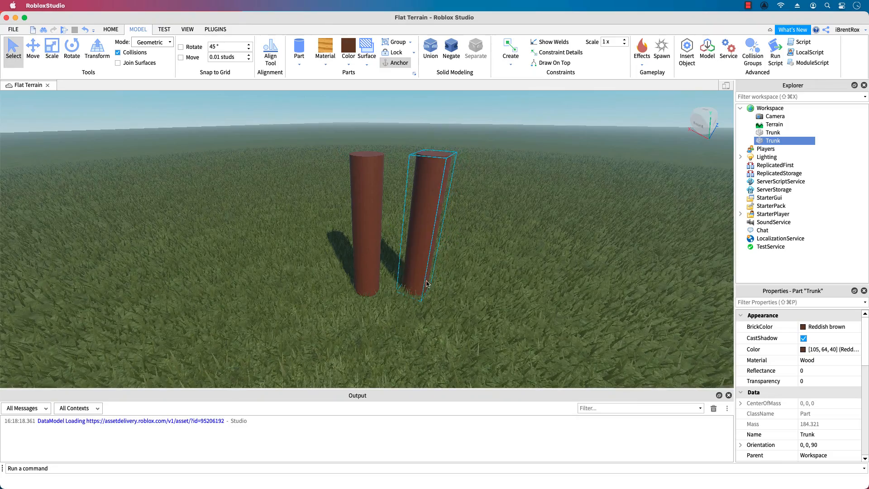
Scale the duplicate trunk down into a much shorter and thinner branch-sized cylinder.
{"action": "key", "text": "super+3"}
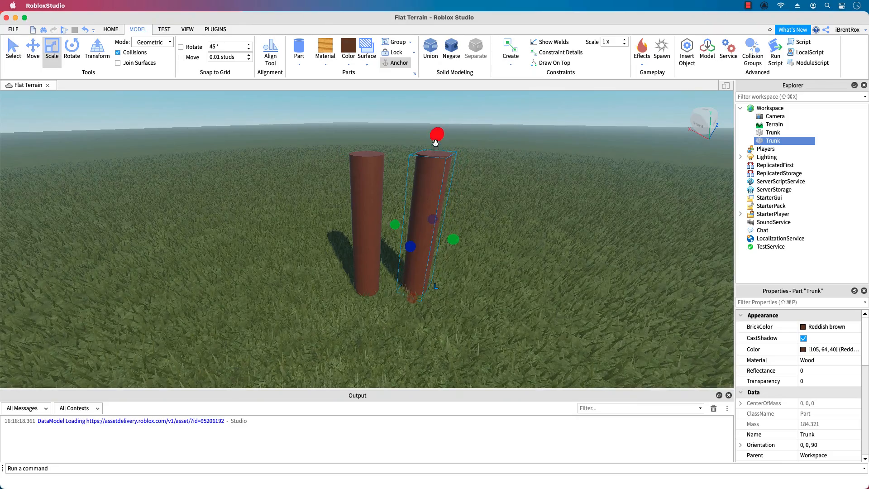
{"action": "left_click_drag", "start_coordinate": [436, 135], "coordinate": [428, 203]}
{"action": "left_click_drag", "start_coordinate": [452, 263], "coordinate": [430, 256]}
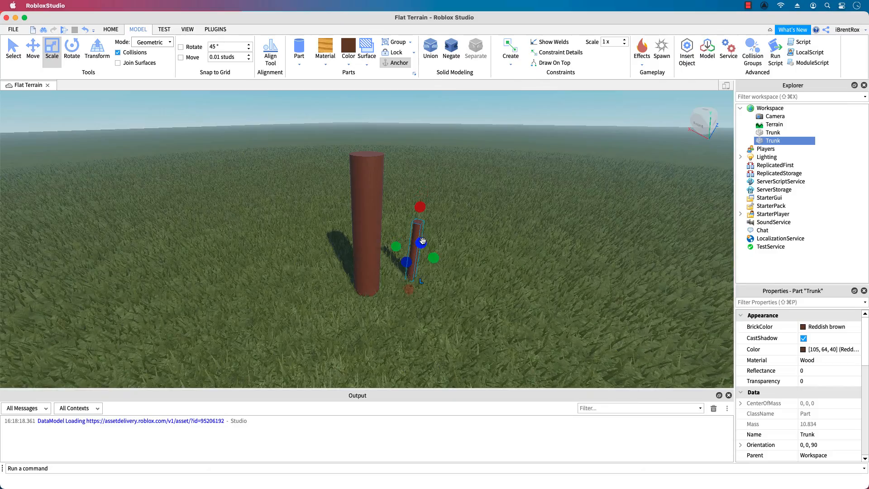
Raise the small duplicate cylinder off the ground beside the trunk.
{"action": "key", "text": "super+2"}
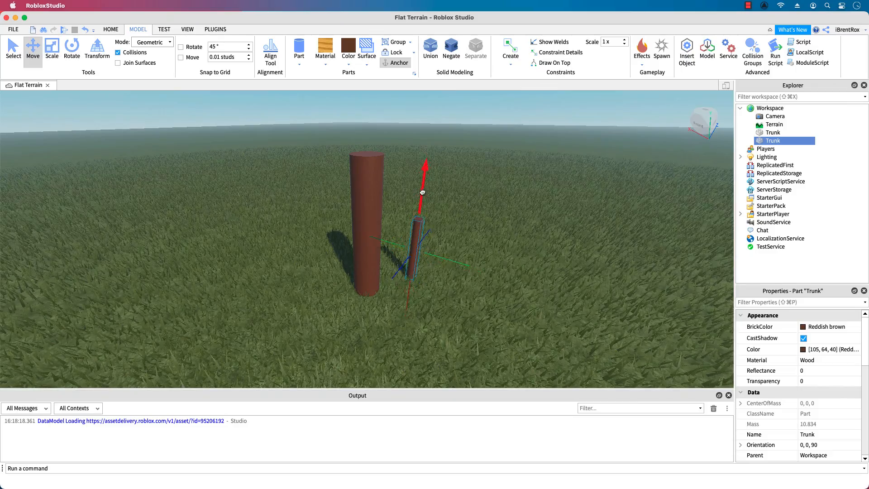
{"action": "left_click_drag", "start_coordinate": [422, 192], "coordinate": [430, 122]}
{"action": "right_click_drag", "start_coordinate": [497, 268], "coordinate": [496, 269]}
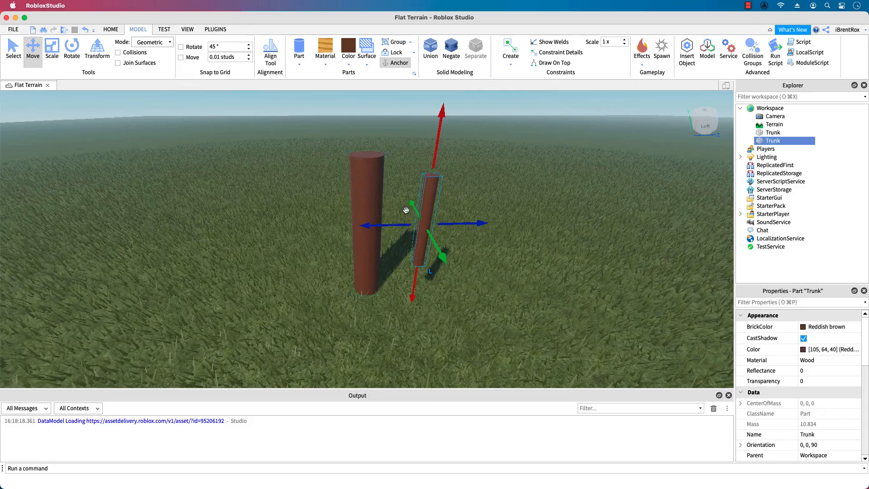
Rotate the small cylinder to an orientation of about 51, 0, 125 so it slants upward like a branch.
{"action": "key", "text": "super+3"}
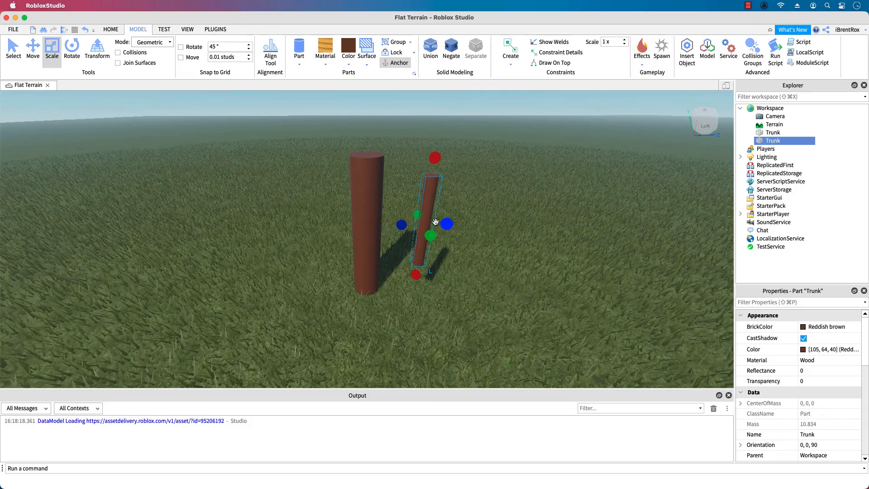
{"action": "key", "text": "super+4"}
{"action": "right_click_drag", "start_coordinate": [536, 258], "coordinate": [539, 264]}
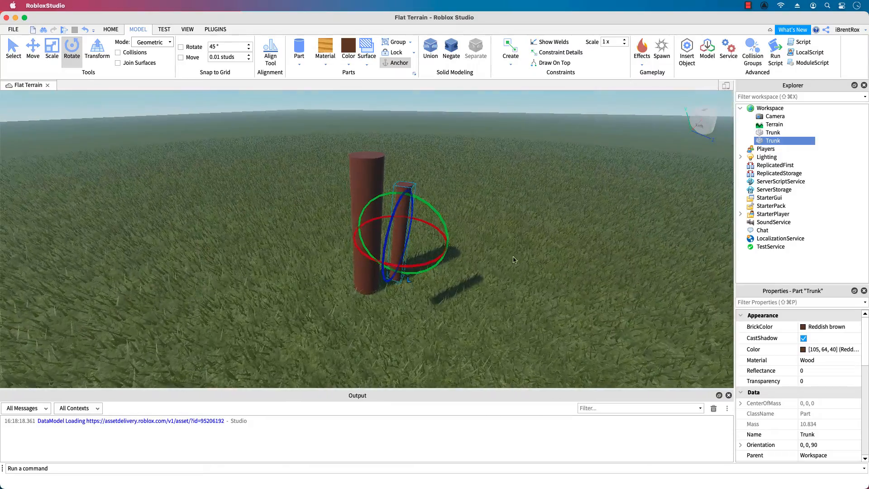
{"action": "left_click_drag", "start_coordinate": [466, 236], "coordinate": [471, 259]}
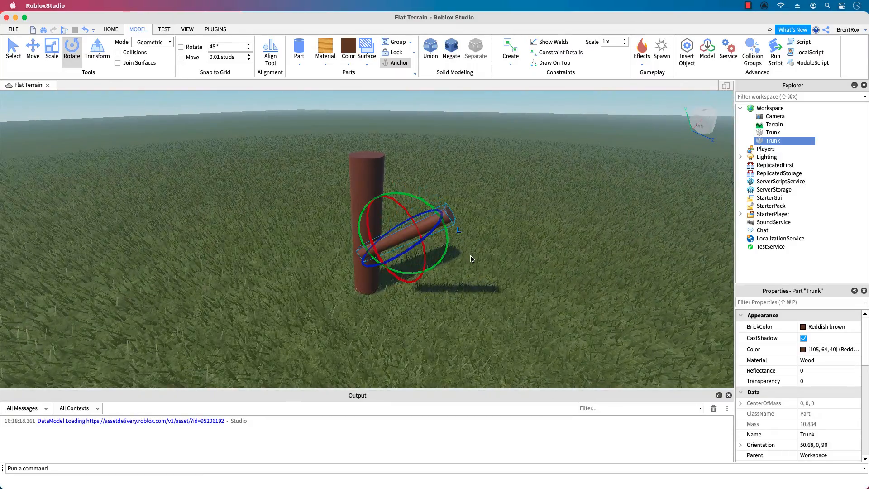
{"action": "left_click_drag", "start_coordinate": [410, 254], "coordinate": [386, 252]}
{"action": "right_click_drag", "start_coordinate": [386, 252], "coordinate": [506, 288]}
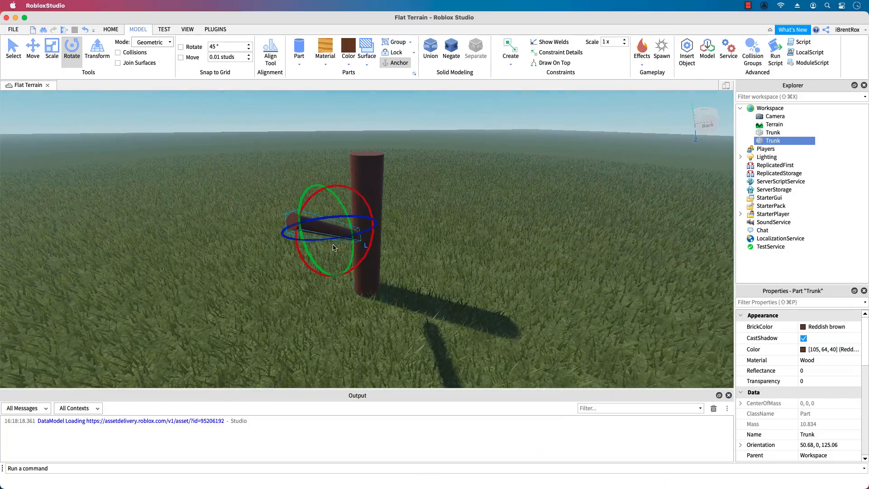
Move the slanted branch up against the trunk so its lower end sits inside the trunk's side.
{"action": "key", "text": "super+2"}
{"action": "left_click_drag", "start_coordinate": [271, 216], "coordinate": [296, 224]}
{"action": "right_click_drag", "start_coordinate": [297, 224], "coordinate": [452, 282]}
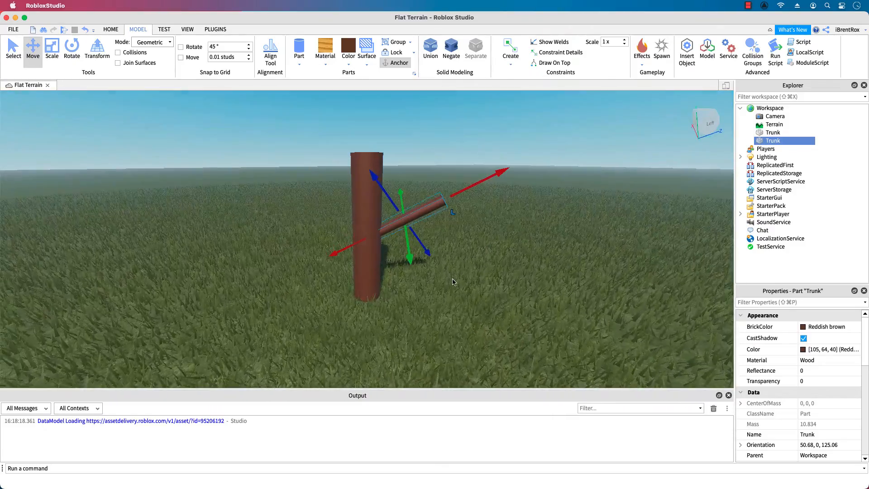
{"action": "left_click_drag", "start_coordinate": [390, 199], "coordinate": [386, 172]}
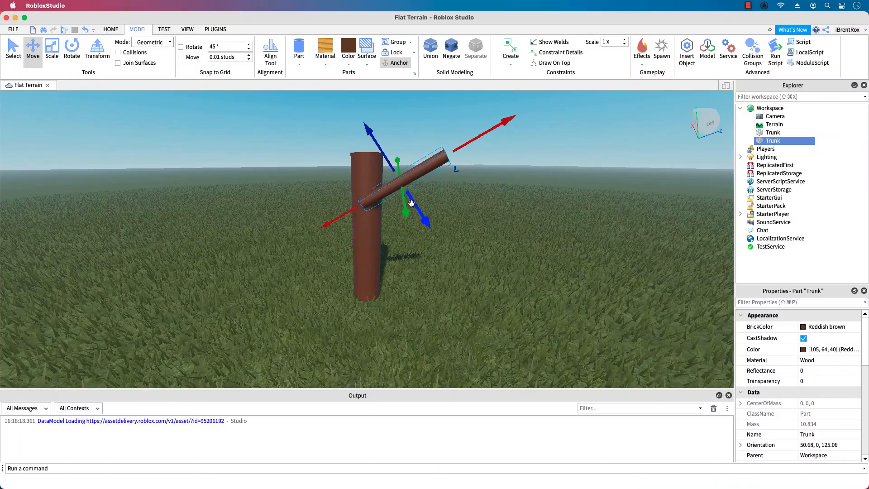
{"action": "left_click_drag", "start_coordinate": [410, 199], "coordinate": [419, 216]}
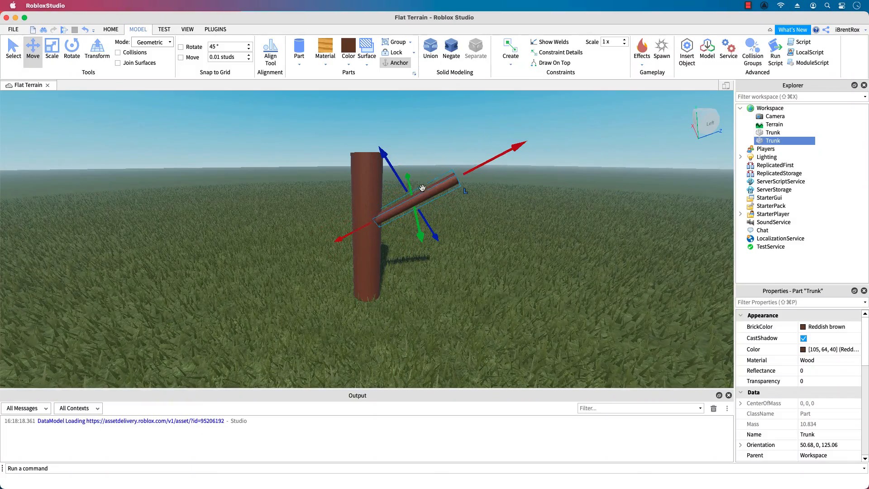
{"action": "left_click_drag", "start_coordinate": [474, 168], "coordinate": [456, 179]}
{"action": "right_click_drag", "start_coordinate": [435, 313], "coordinate": [435, 313]}
Duplicate the branch near the trunk's top and rotate the copy to about 43, -58, 147, pointing outward in another direction.
{"action": "key", "text": "super+d"}
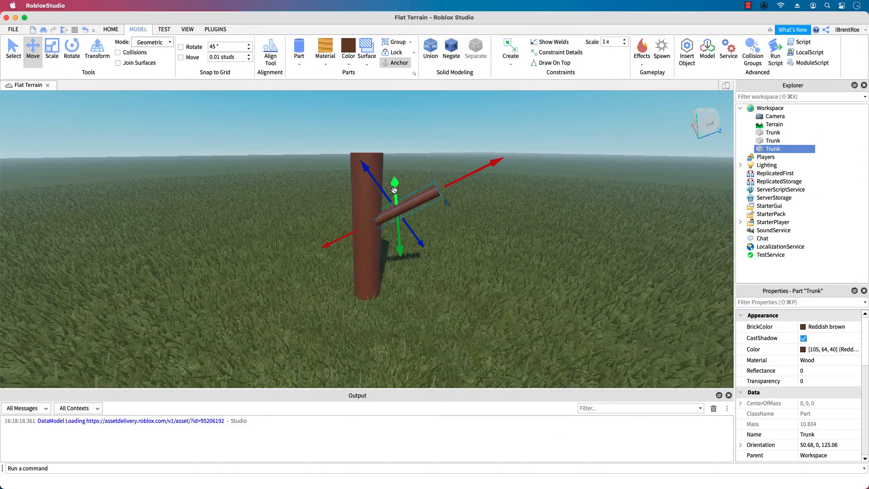
{"action": "left_click_drag", "start_coordinate": [394, 189], "coordinate": [320, 141]}
{"action": "key", "text": "super+3"}
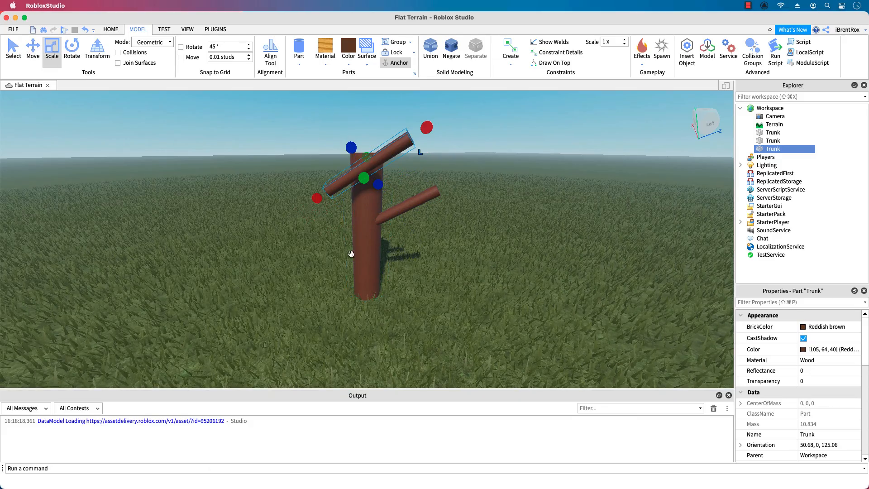
{"action": "key", "text": "super+4"}
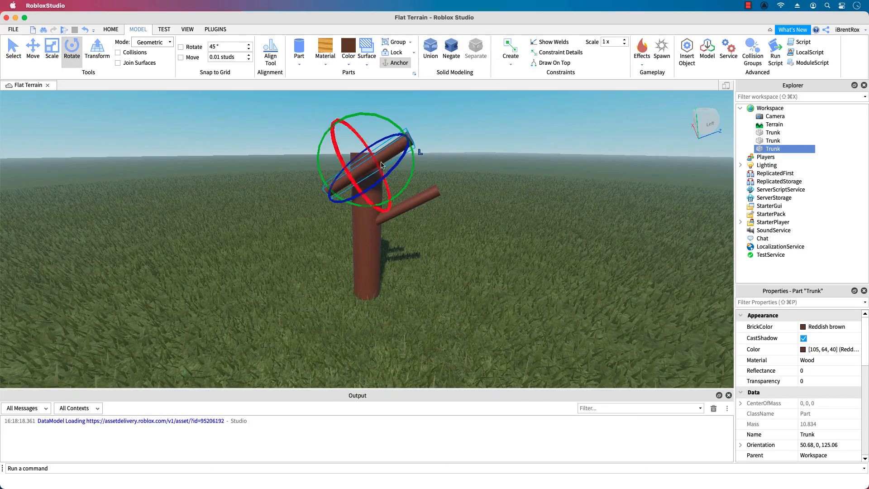
{"action": "left_click_drag", "start_coordinate": [395, 169], "coordinate": [347, 169]}
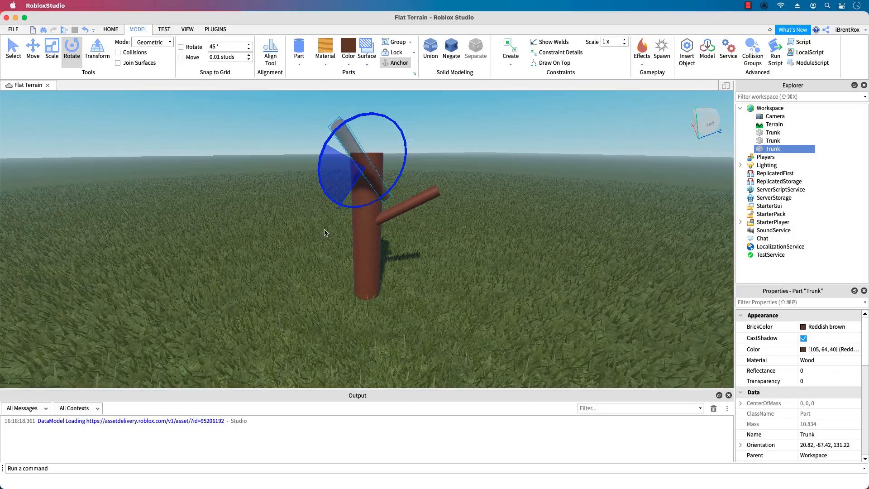
{"action": "mouse_move", "coordinate": [501, 268]}
{"action": "right_mouse_down"}
{"action": "mouse_move", "coordinate": [534, 277]}
{"action": "mouse_move", "coordinate": [497, 259]}
{"action": "right_mouse_up"}
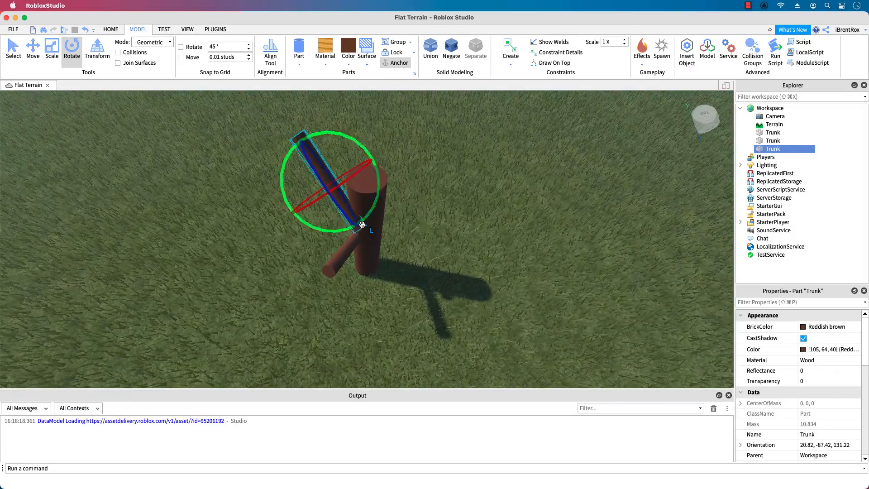
{"action": "left_click_drag", "start_coordinate": [321, 229], "coordinate": [343, 227]}
{"action": "right_click_drag", "start_coordinate": [494, 238], "coordinate": [447, 238]}
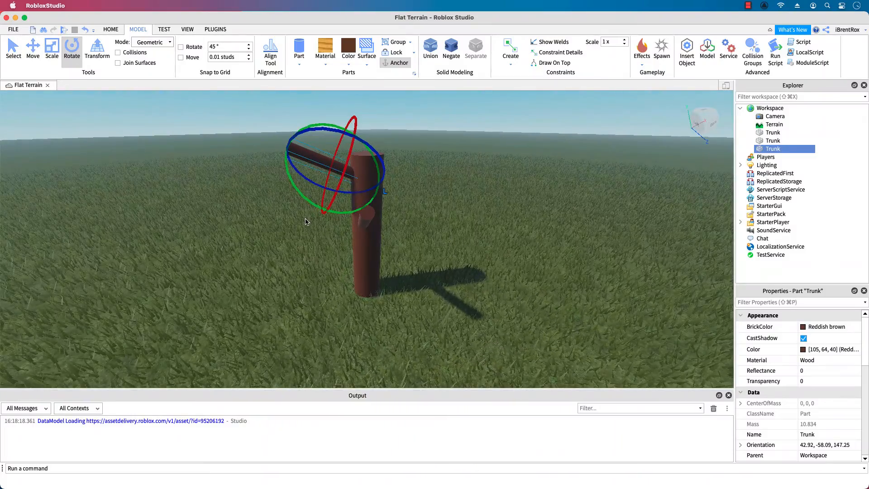
Adjust the upper branch's position on the trunk and scale it down to a shorter length.
{"action": "key", "text": "super+2"}
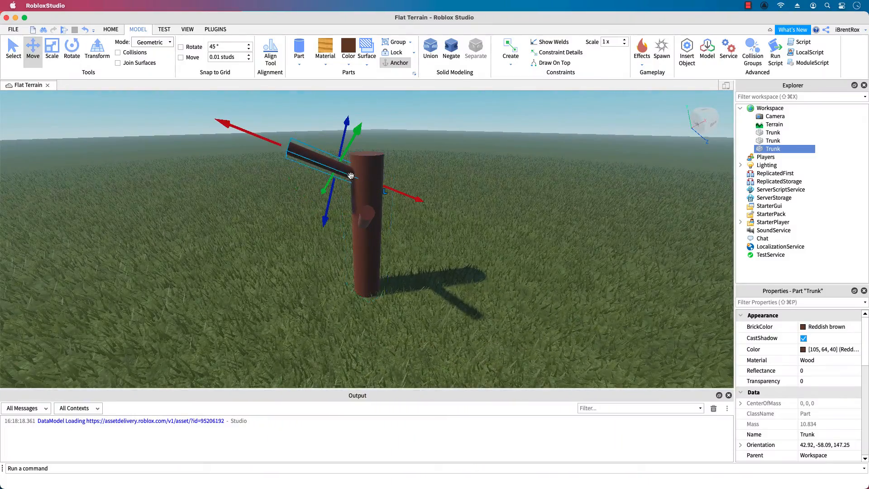
{"action": "left_click_drag", "start_coordinate": [256, 143], "coordinate": [245, 134]}
{"action": "key", "text": "super+4"}
{"action": "key", "text": "super+5"}
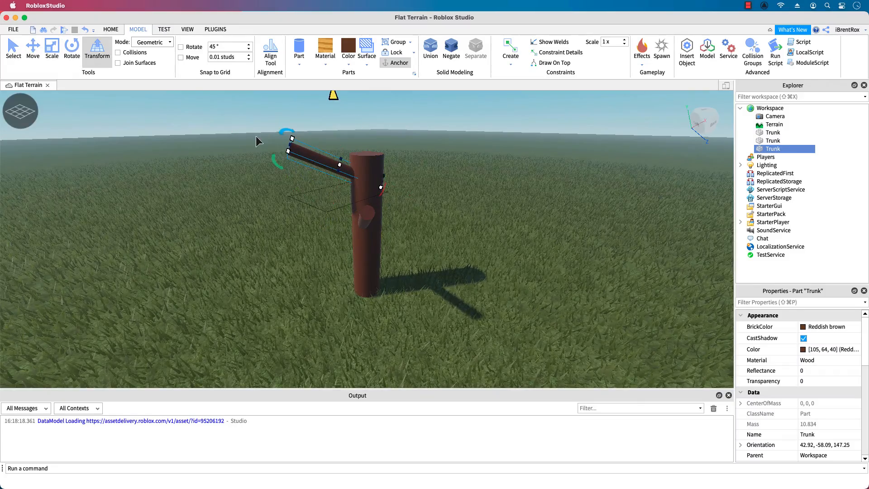
{"action": "key", "text": "super+3"}
{"action": "left_click_drag", "start_coordinate": [273, 145], "coordinate": [309, 159]}
{"action": "right_click_drag", "start_coordinate": [458, 226], "coordinate": [462, 235]}
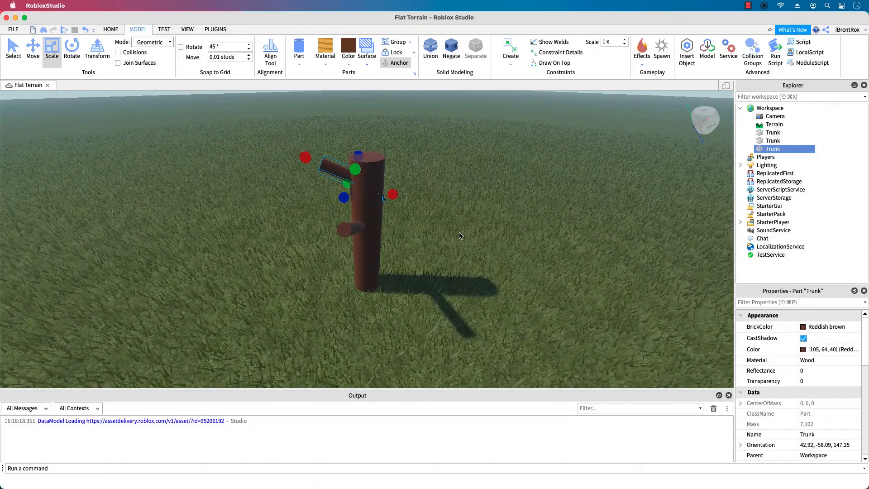
Duplicate the short upper branch and lower the copy to the level of the first branch.
{"action": "key", "text": "super+d"}
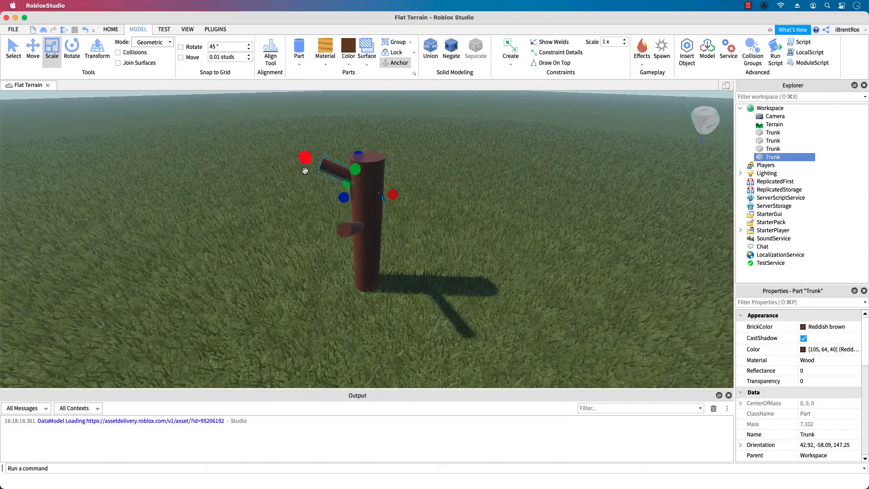
{"action": "key", "text": "super+2"}
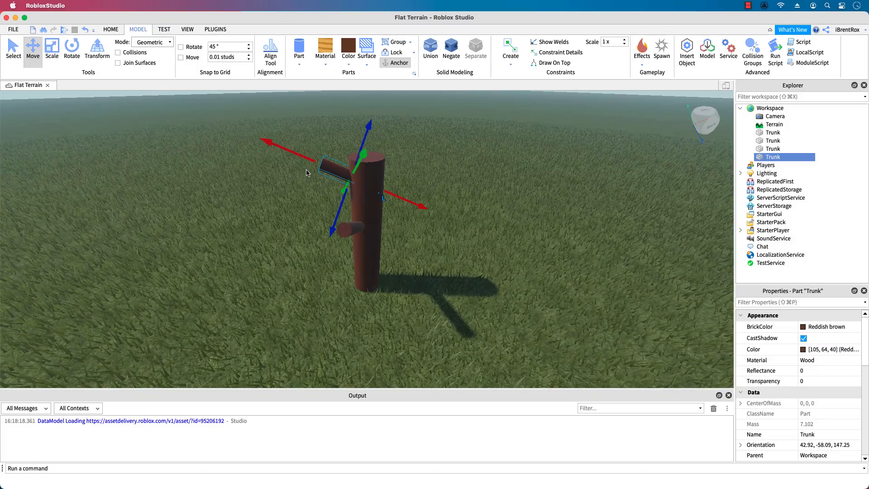
{"action": "left_click_drag", "start_coordinate": [344, 191], "coordinate": [336, 235]}
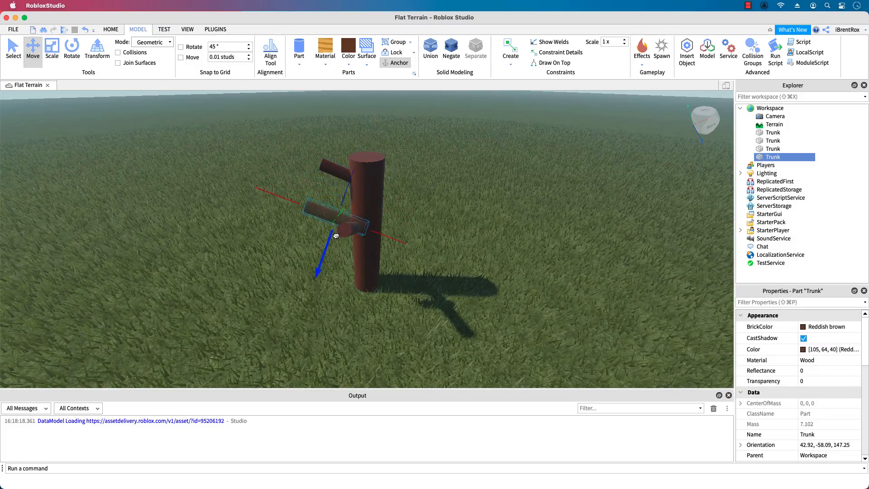
{"action": "right_click_drag", "start_coordinate": [386, 252], "coordinate": [386, 289]}
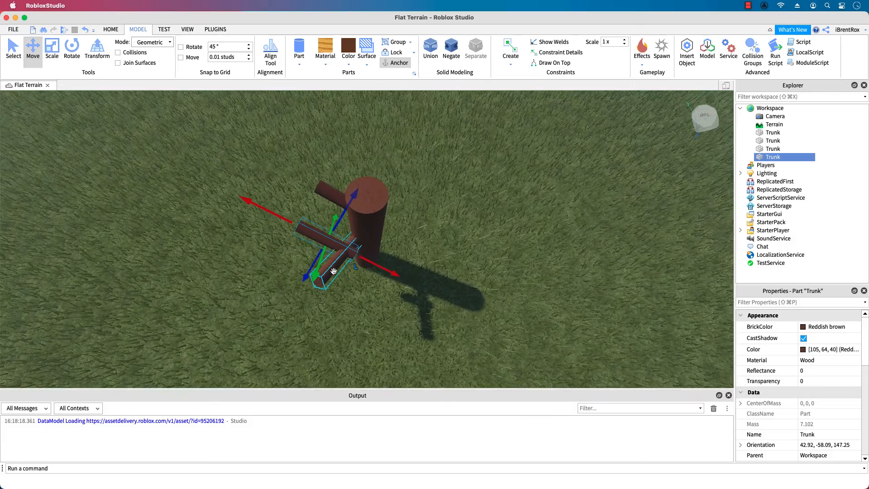
Scale the lowered copy down into a much thinner twig.
{"action": "key", "text": "super+3"}
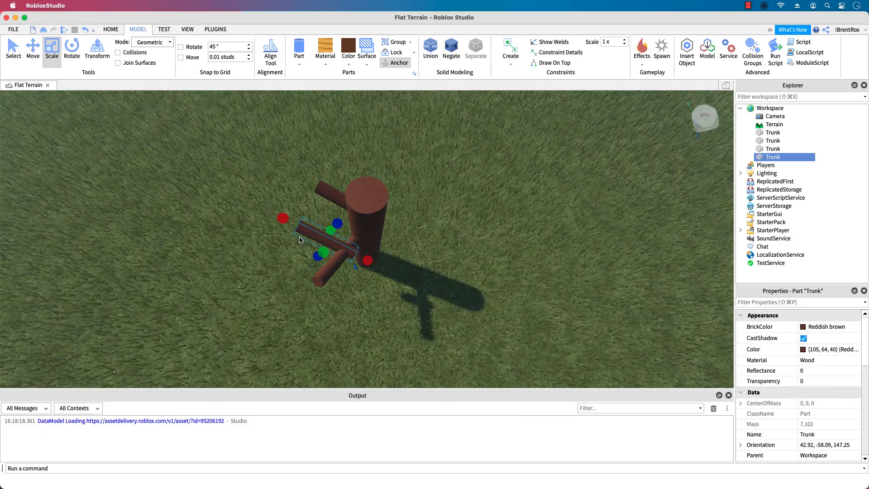
{"action": "left_click_drag", "start_coordinate": [277, 216], "coordinate": [285, 220]}
{"action": "left_click_drag", "start_coordinate": [338, 224], "coordinate": [333, 231]}
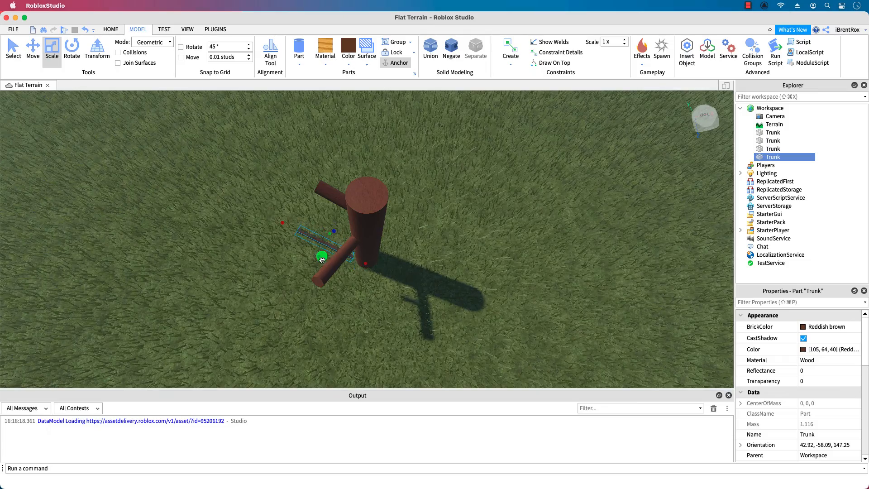
{"action": "right_click_drag", "start_coordinate": [323, 261], "coordinate": [344, 264]}
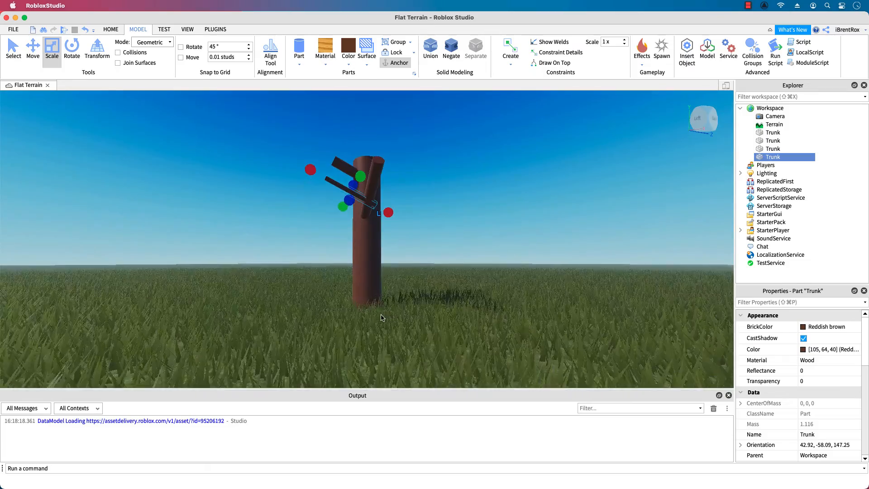
Move the thin twig outward so it grows from the side of the lower branch.
{"action": "key", "text": "super+2"}
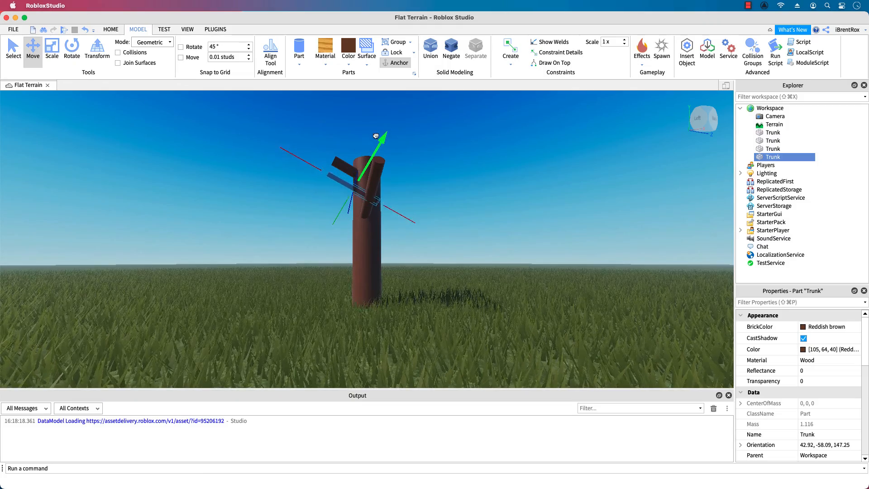
{"action": "left_click_drag", "start_coordinate": [304, 162], "coordinate": [289, 162]}
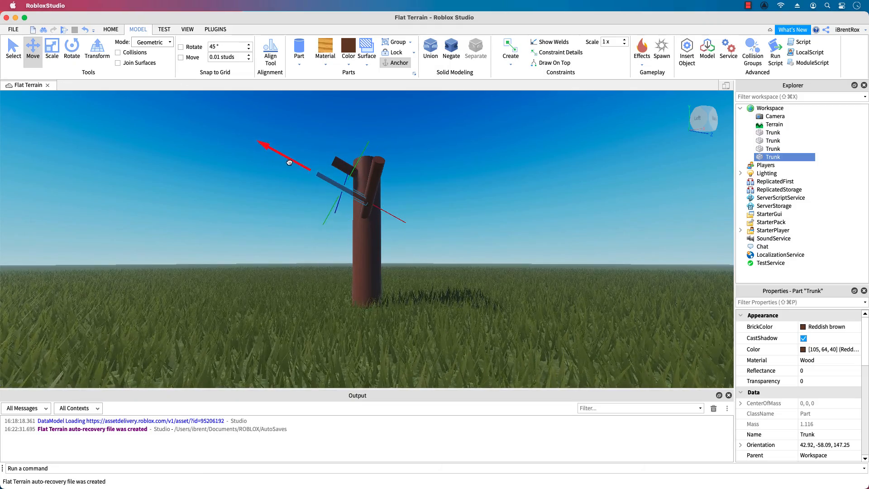
{"action": "right_click_drag", "start_coordinate": [447, 251], "coordinate": [448, 255]}
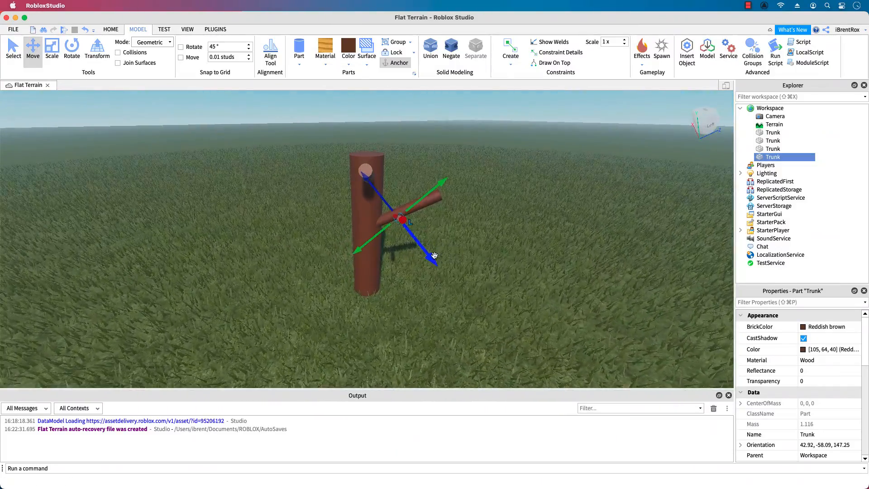
{"action": "left_click_drag", "start_coordinate": [434, 255], "coordinate": [450, 240]}
{"action": "right_click_drag", "start_coordinate": [450, 240], "coordinate": [495, 200]}
Duplicate the short upper branch and move the copy to the opposite side of the trunk.
{"action": "left_click", "coordinate": [410, 196]}
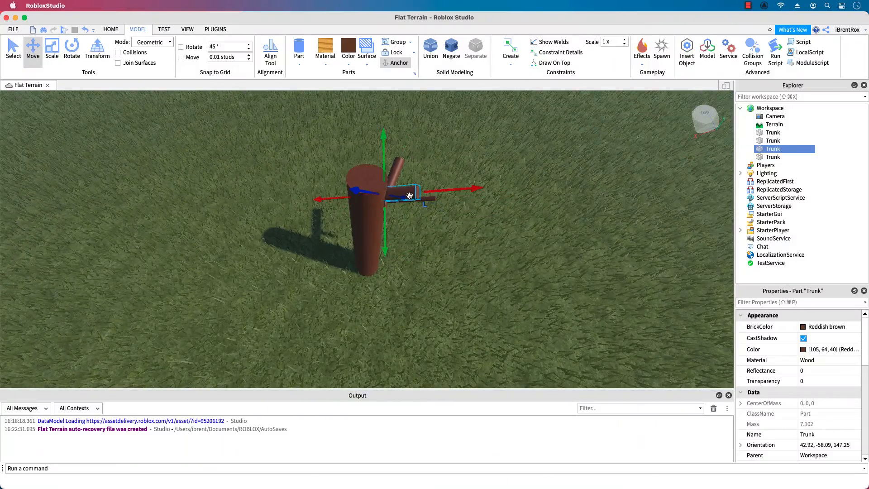
{"action": "key", "text": "super+d"}
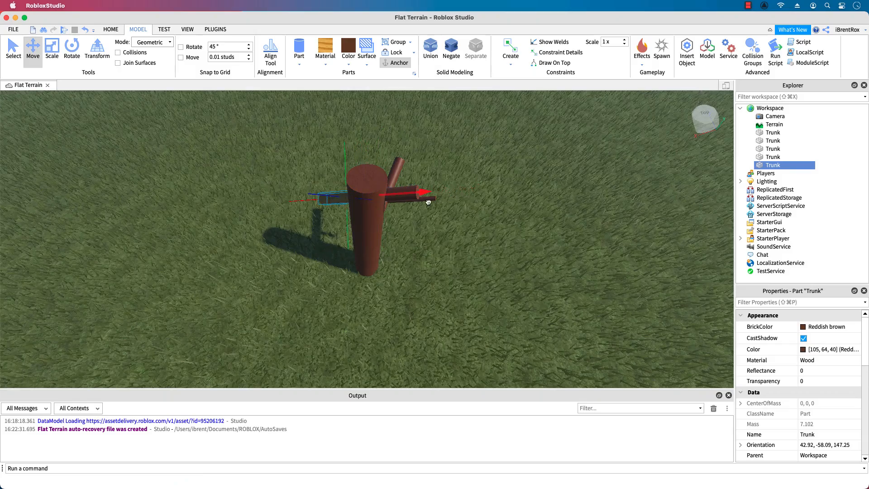
{"action": "left_click_drag", "start_coordinate": [415, 213], "coordinate": [415, 213]}
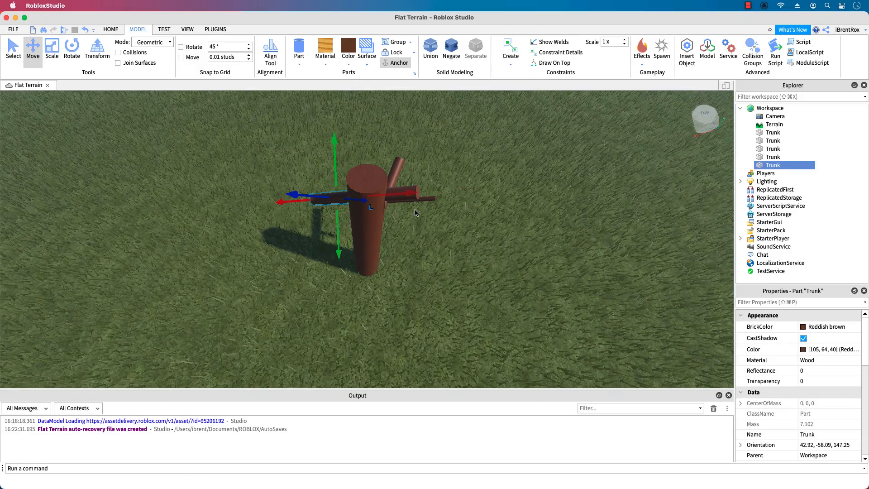
Rotate the new branch copy to an orientation of about 39, 36, -142 so it slants upward.
{"action": "key", "text": "ctrl+4"}
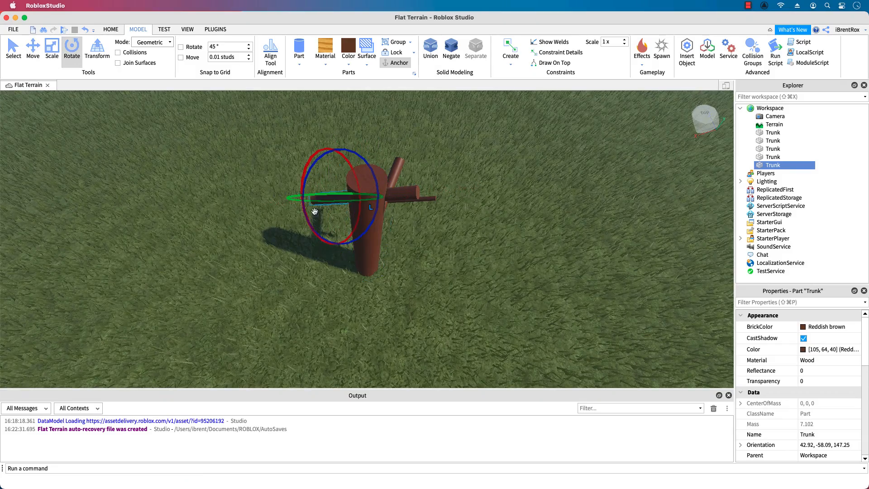
{"action": "right_click_drag", "start_coordinate": [482, 230], "coordinate": [308, 232]}
{"action": "left_click_drag", "start_coordinate": [298, 202], "coordinate": [383, 145]}
{"action": "right_click_drag", "start_coordinate": [434, 288], "coordinate": [434, 288]}
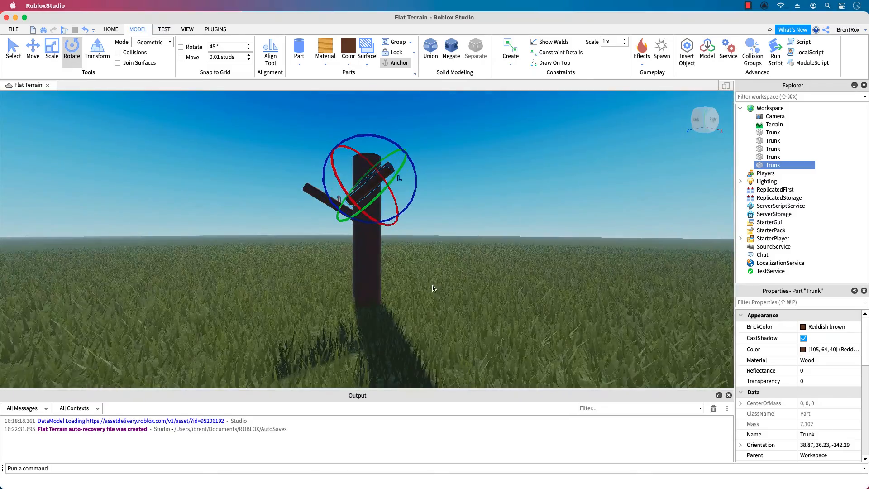
Move the new branch copy outward and sideways so its inner end meets the side of the trunk.
{"action": "key", "text": "super+2"}
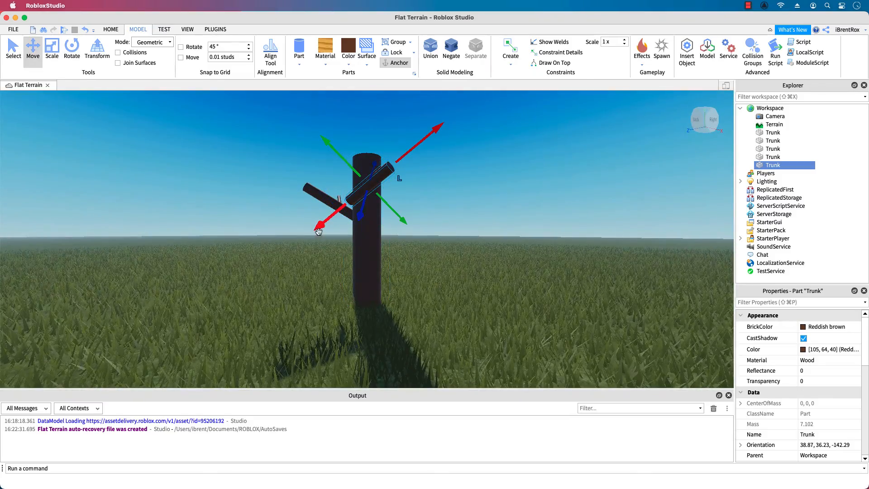
{"action": "left_click_drag", "start_coordinate": [347, 188], "coordinate": [372, 152]}
{"action": "right_click_drag", "start_coordinate": [434, 269], "coordinate": [434, 270]}
{"action": "left_click_drag", "start_coordinate": [376, 263], "coordinate": [350, 242]}
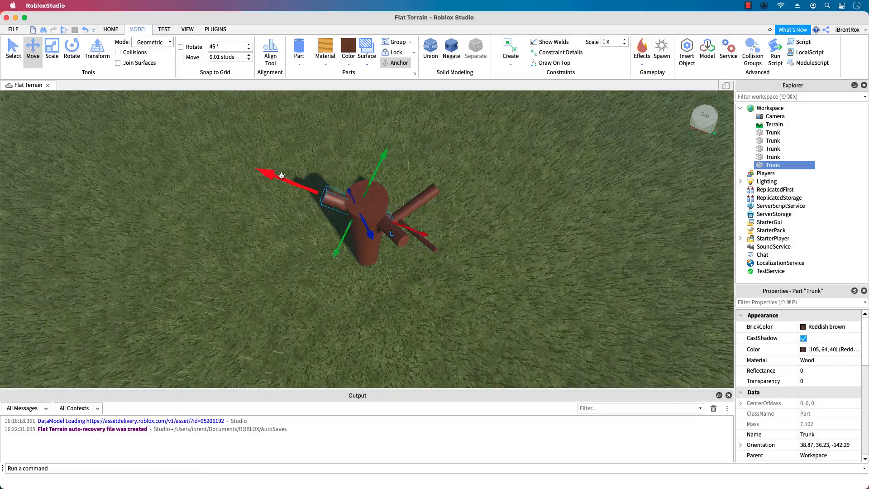
{"action": "right_click_drag", "start_coordinate": [462, 249], "coordinate": [479, 246]}
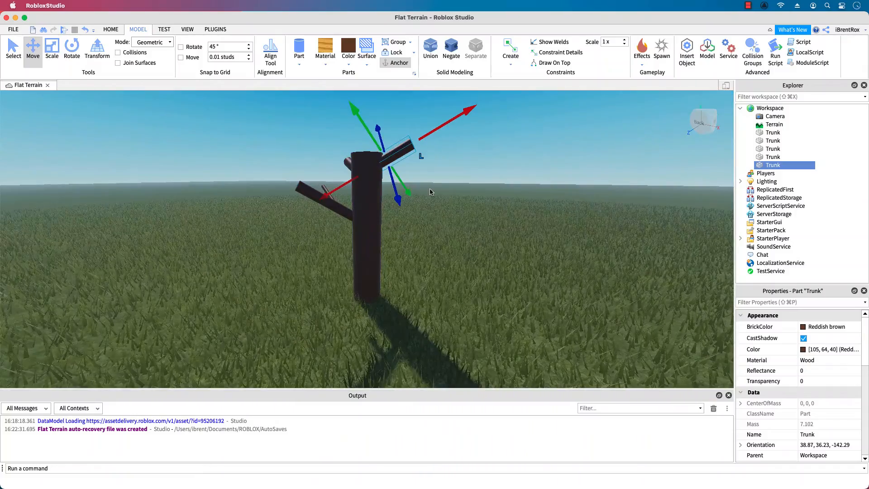
{"action": "left_click_drag", "start_coordinate": [375, 155], "coordinate": [431, 171]}
{"action": "left_click_drag", "start_coordinate": [491, 145], "coordinate": [469, 159]}
{"action": "right_click_drag", "start_coordinate": [496, 287], "coordinate": [496, 288]}
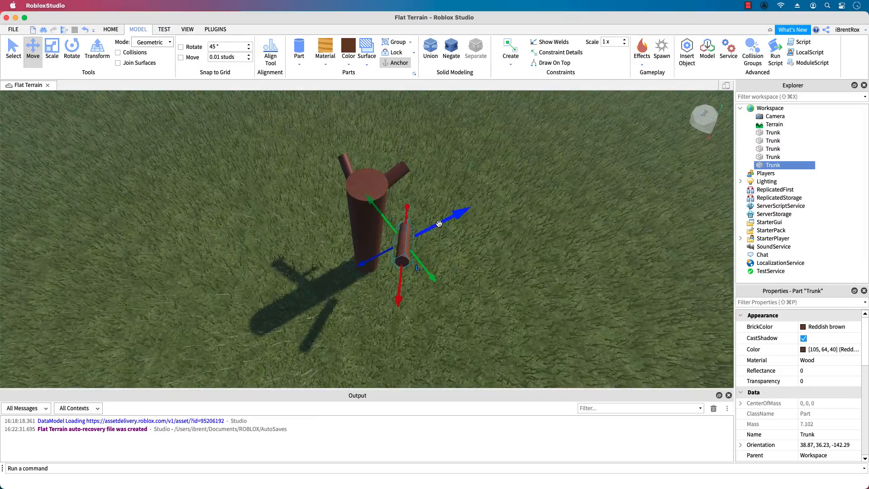
{"action": "left_click_drag", "start_coordinate": [410, 251], "coordinate": [356, 218]}
Rotate the new branch to an orientation of about 47, 90, -90 so it slants upward from the trunk.
{"action": "right_click_drag", "start_coordinate": [434, 281], "coordinate": [434, 281]}
{"action": "key", "text": "super+4"}
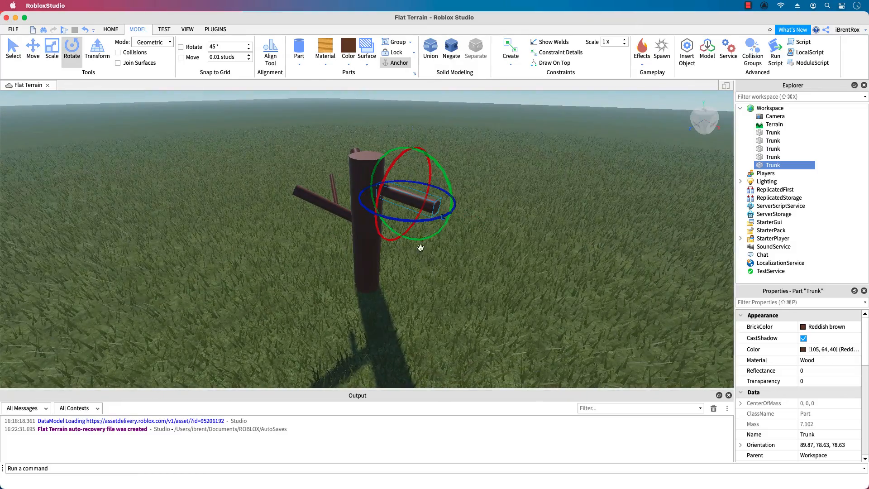
{"action": "left_click_drag", "start_coordinate": [442, 220], "coordinate": [452, 231]}
Move the slanted branch into the trunk until only a short stub sticks out, and clear the selection.
{"action": "key", "text": "super+2"}
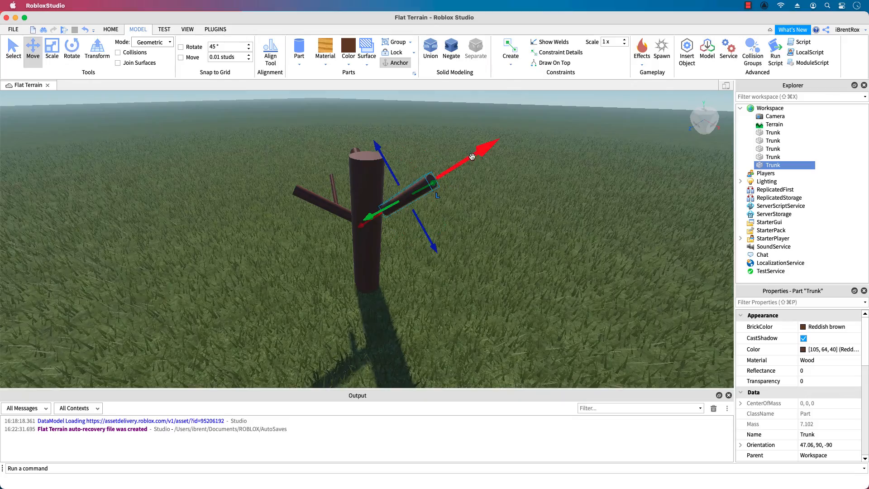
{"action": "left_click_drag", "start_coordinate": [473, 155], "coordinate": [445, 174]}
{"action": "right_click_drag", "start_coordinate": [445, 201], "coordinate": [359, 190]}
{"action": "left_click_drag", "start_coordinate": [353, 155], "coordinate": [347, 141]}
{"action": "right_click_drag", "start_coordinate": [543, 172], "coordinate": [479, 229]}
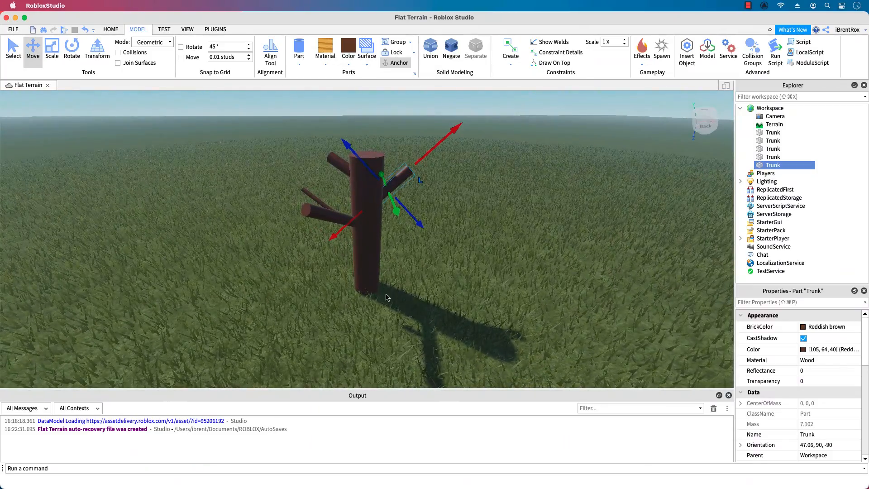
{"action": "left_click", "coordinate": [484, 330]}
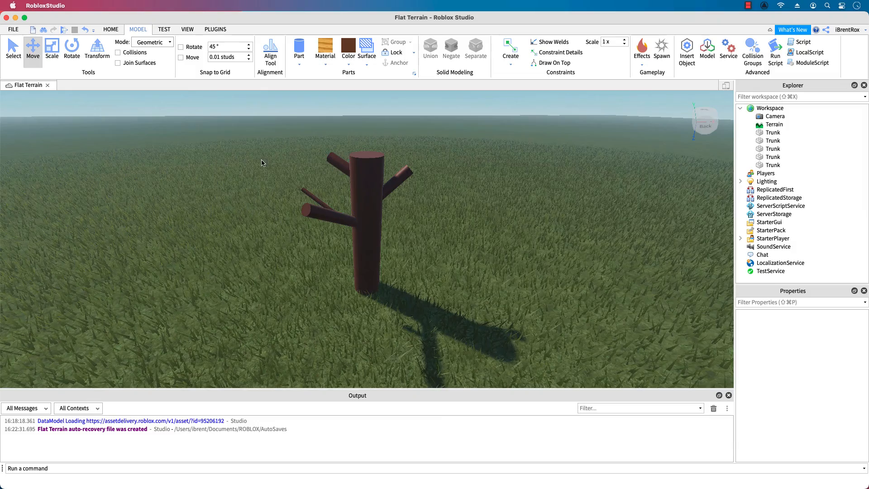
Insert a sphere part beside the tree and raise it to about branch height.
{"action": "scroll", "coordinate": [344, 200], "scroll_direction": "down", "scroll_amount": 3}
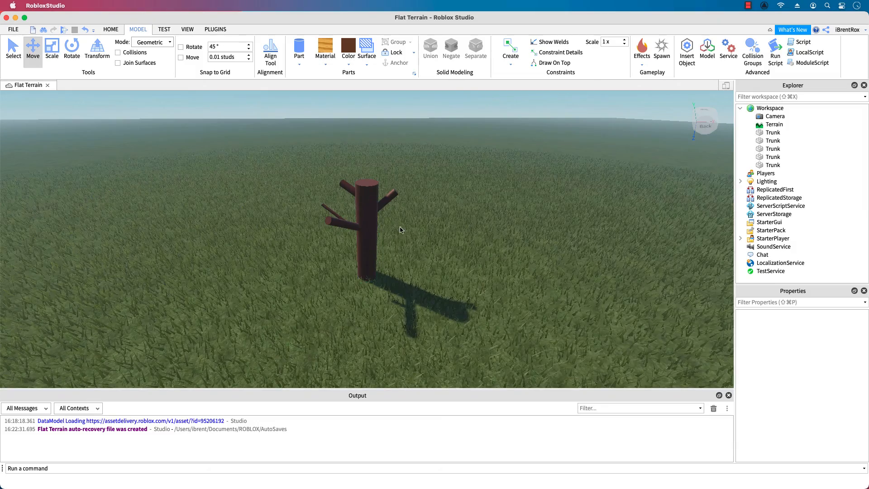
{"action": "left_click", "coordinate": [300, 65]}
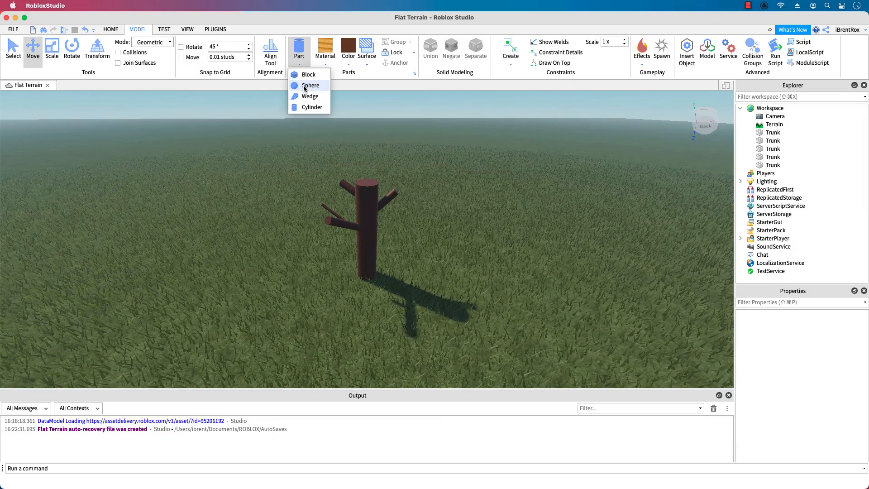
{"action": "left_click", "coordinate": [305, 85]}
{"action": "left_click_drag", "start_coordinate": [366, 176], "coordinate": [420, 314]}
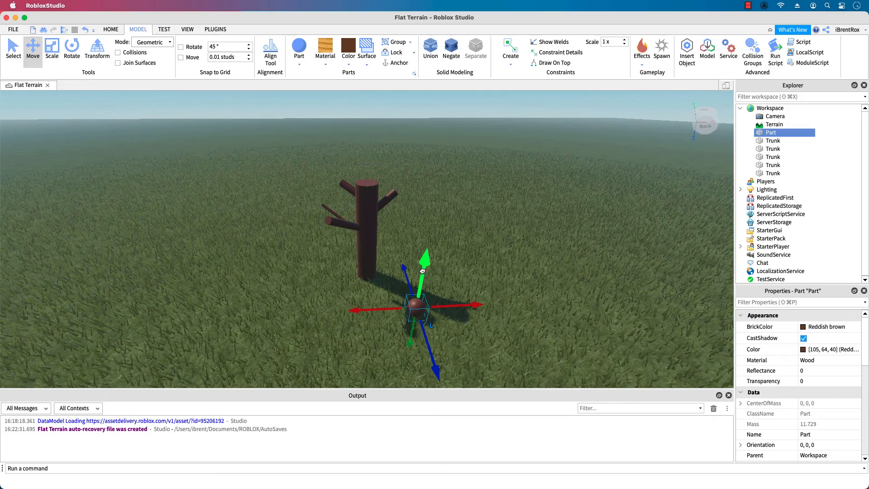
{"action": "left_click_drag", "start_coordinate": [422, 270], "coordinate": [431, 174]}
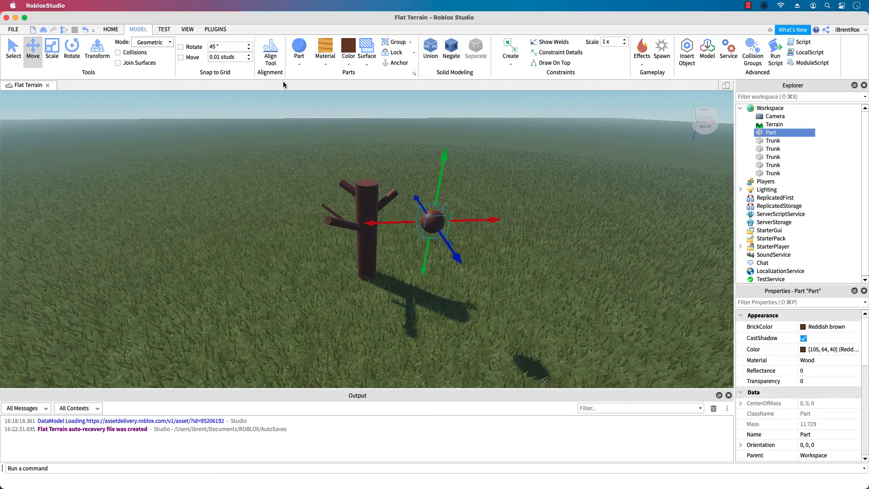
Set the sphere's material to Grass and its color to Forest green.
{"action": "left_click", "coordinate": [326, 65]}
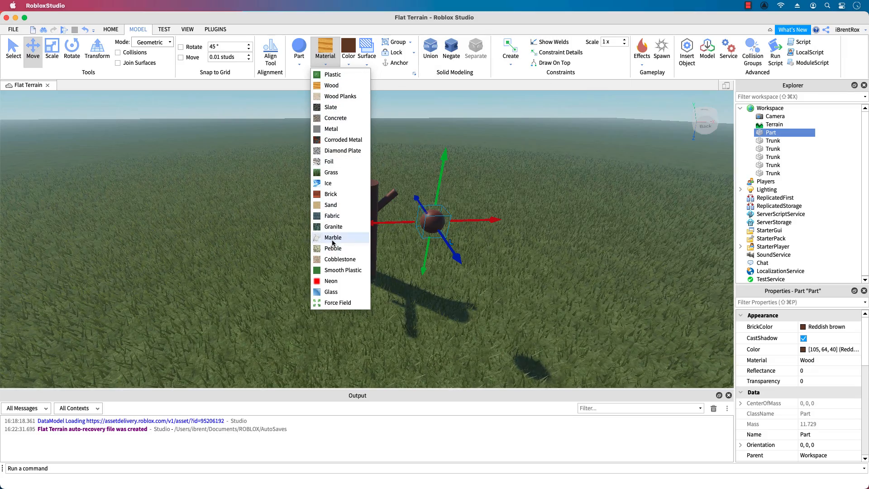
{"action": "left_click", "coordinate": [331, 173]}
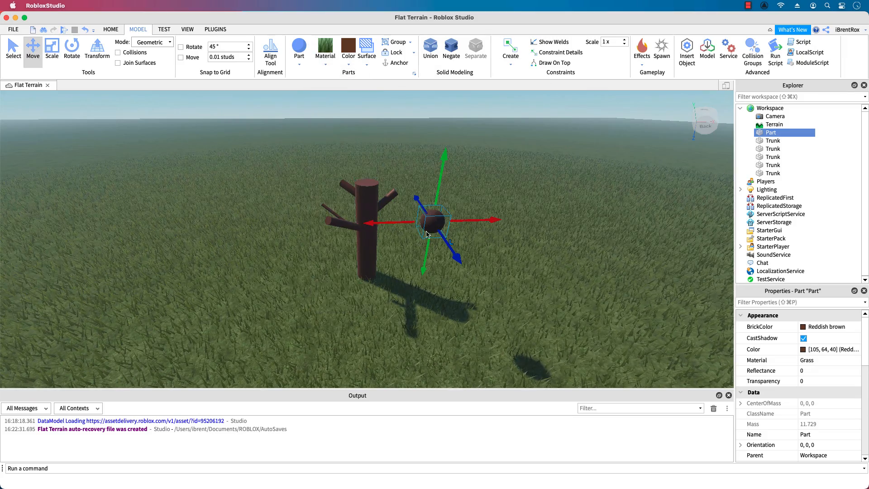
{"action": "left_click", "coordinate": [348, 65]}
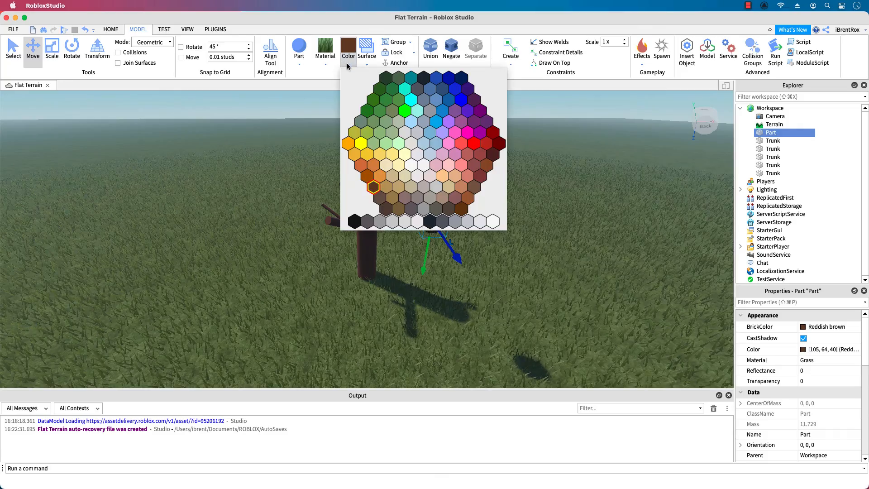
{"action": "left_click", "coordinate": [367, 110]}
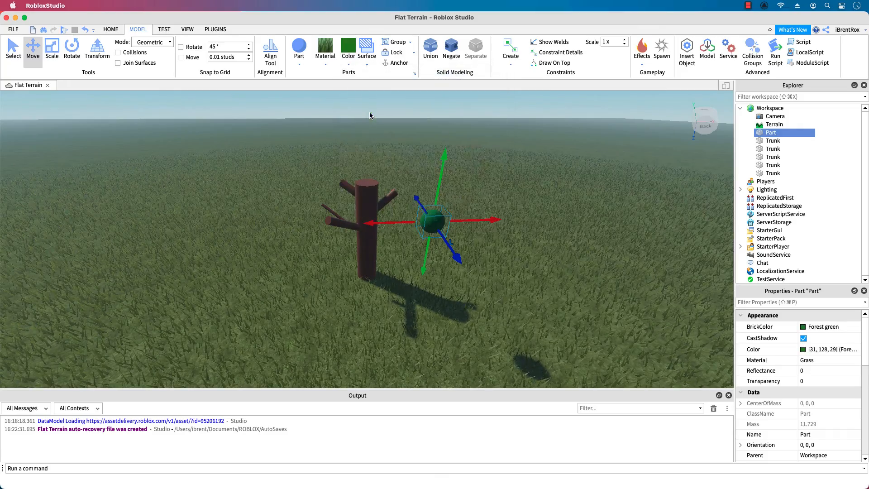
Scale the green sphere up into a large ball of leaves and anchor it.
{"action": "right_click_drag", "start_coordinate": [508, 266], "coordinate": [508, 266]}
{"action": "key", "text": "super+3"}
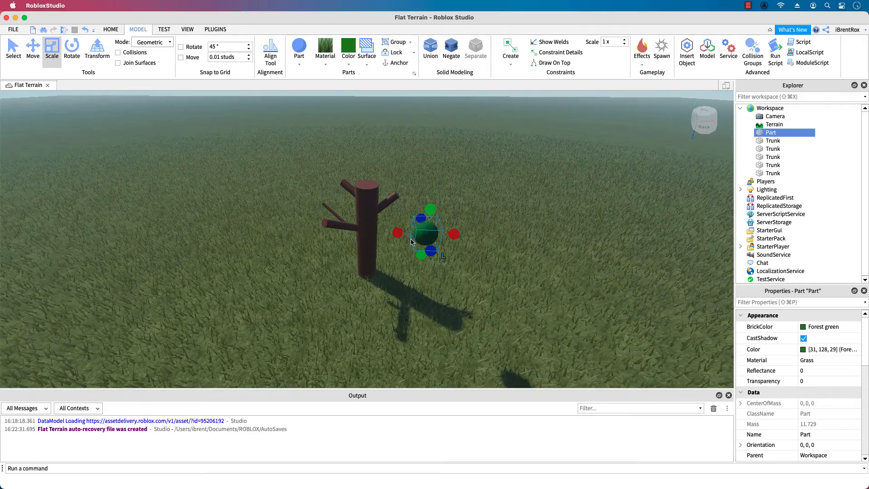
{"action": "left_click_drag", "start_coordinate": [454, 234], "coordinate": [526, 233]}
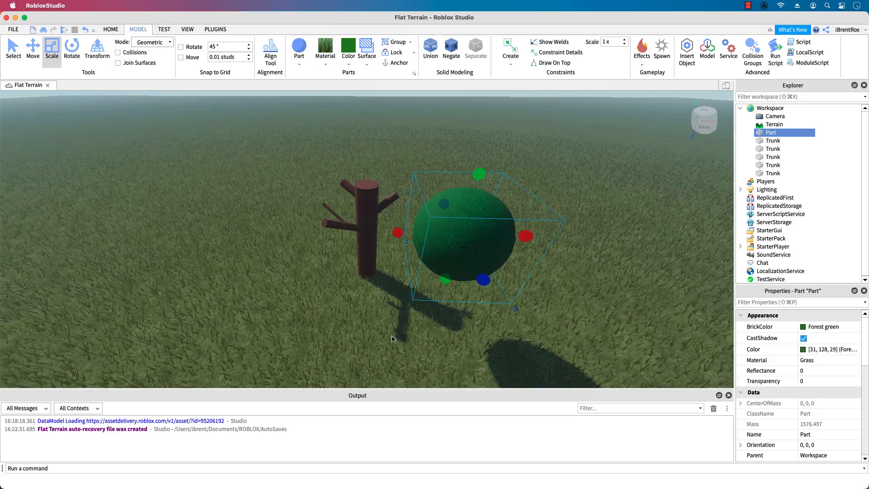
{"action": "right_click_drag", "start_coordinate": [399, 342], "coordinate": [400, 344]}
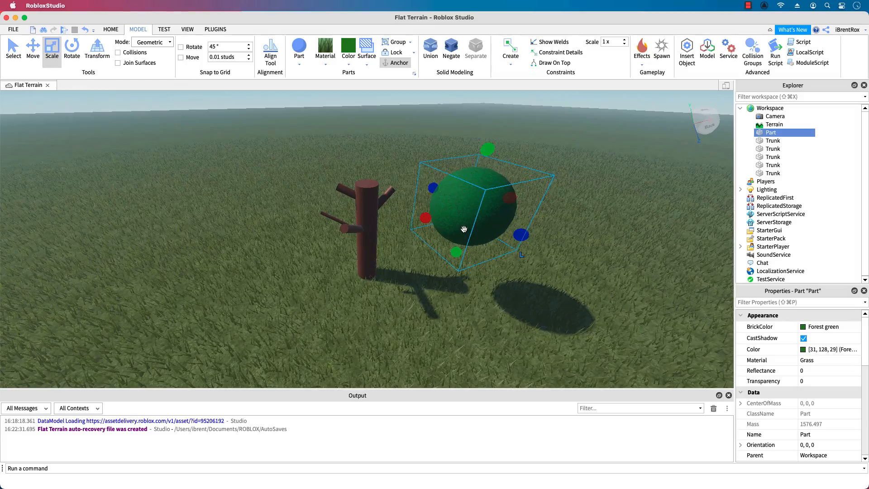
Duplicate the large green sphere and move the copy upward so it partly overlaps the original.
{"action": "right_click_drag", "start_coordinate": [504, 310], "coordinate": [505, 312]}
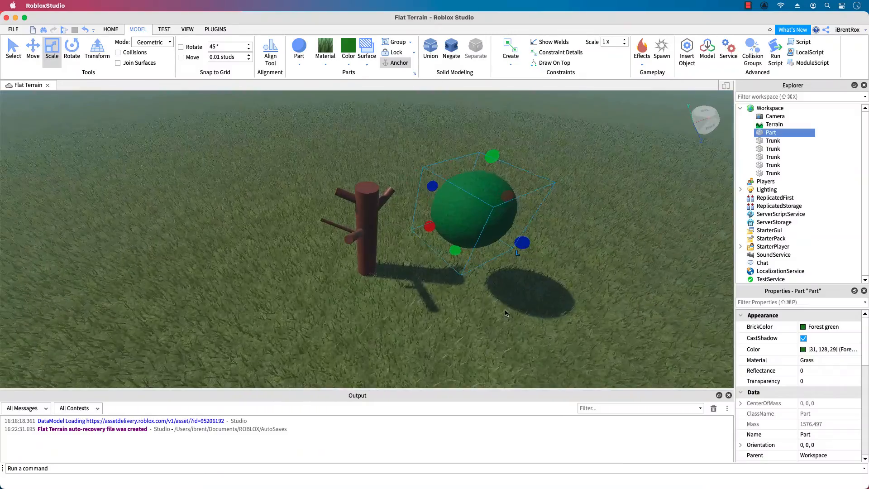
{"action": "key", "text": "super+d"}
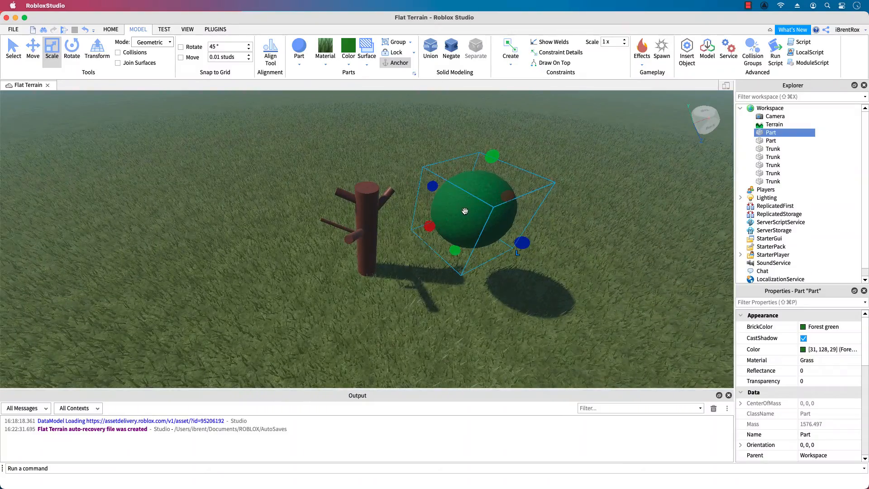
{"action": "key", "text": "super+2"}
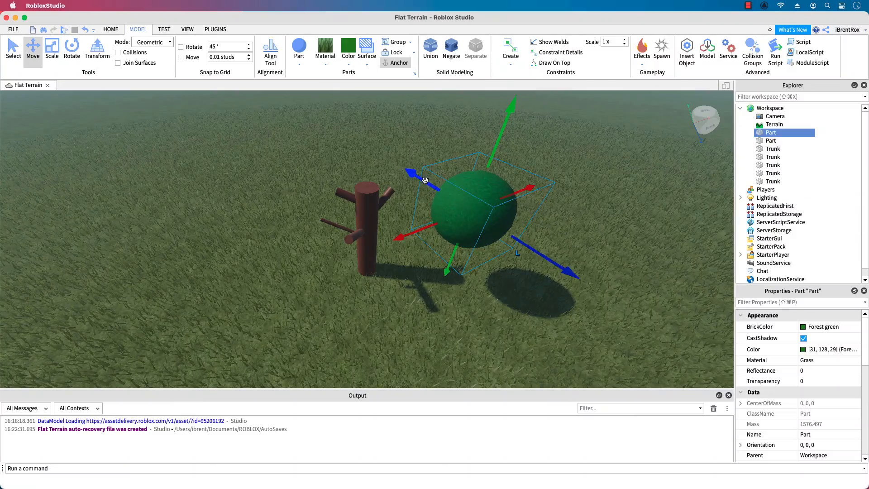
{"action": "left_click_drag", "start_coordinate": [425, 180], "coordinate": [470, 166]}
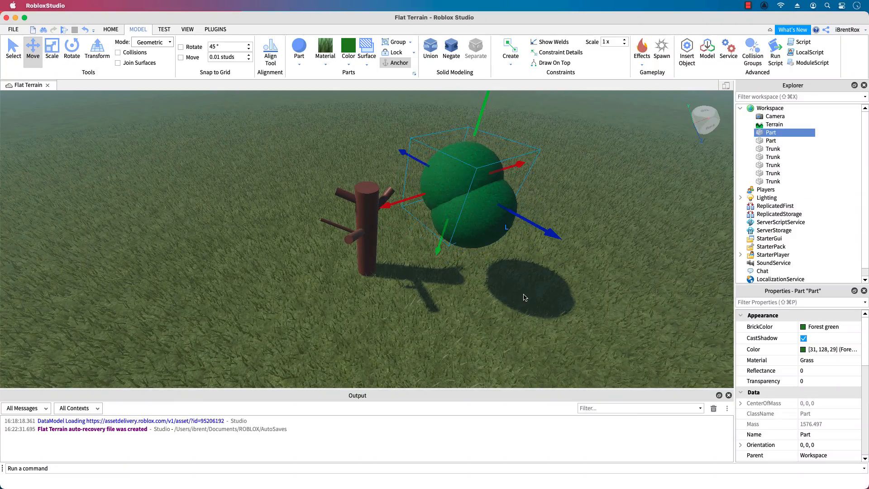
Duplicate the upper green sphere and move the copy sideways toward the trunk, overlapping the other two.
{"action": "right_click_drag", "start_coordinate": [524, 297], "coordinate": [548, 292]}
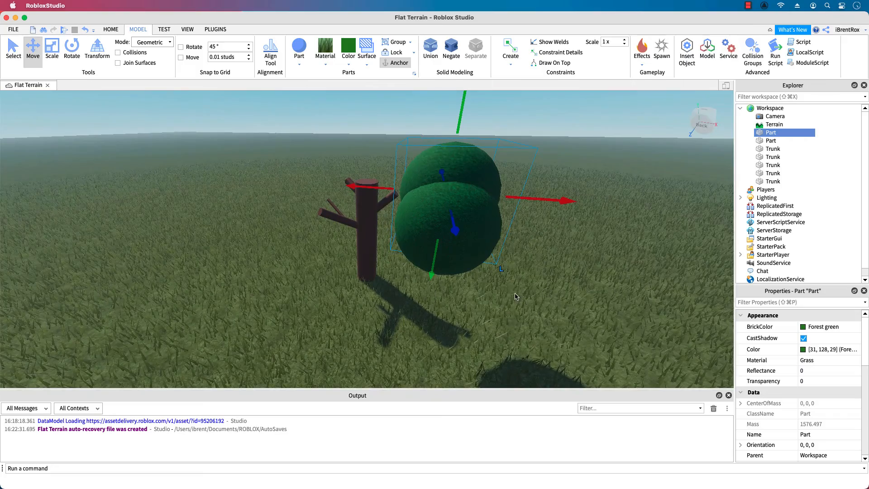
{"action": "key", "text": "super+d"}
{"action": "left_click_drag", "start_coordinate": [563, 199], "coordinate": [555, 273]}
Scale the third green sphere down so it is slightly smaller than the other two.
{"action": "right_click_drag", "start_coordinate": [554, 270], "coordinate": [559, 297]}
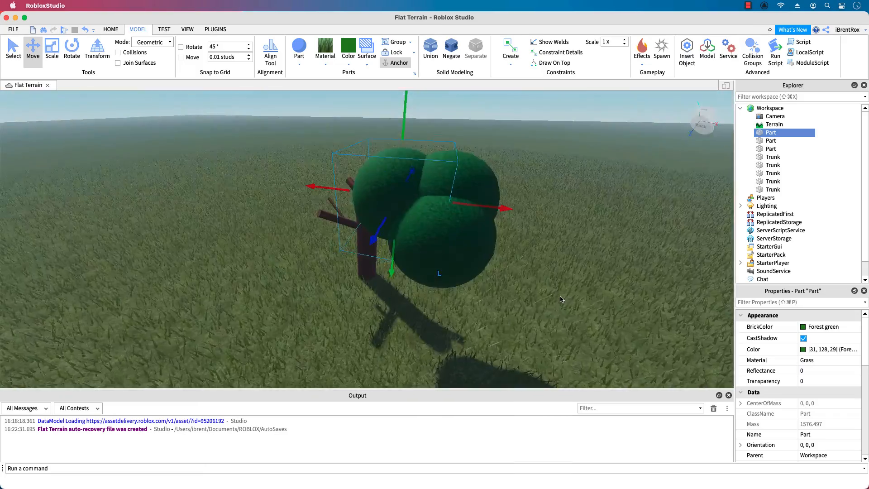
{"action": "key", "text": "super+3"}
{"action": "left_click_drag", "start_coordinate": [403, 128], "coordinate": [401, 149]}
Duplicate the smaller green sphere and move the copy to another side of the leaf cluster.
{"action": "right_click_drag", "start_coordinate": [529, 342], "coordinate": [529, 343]}
{"action": "key", "text": "super+d"}
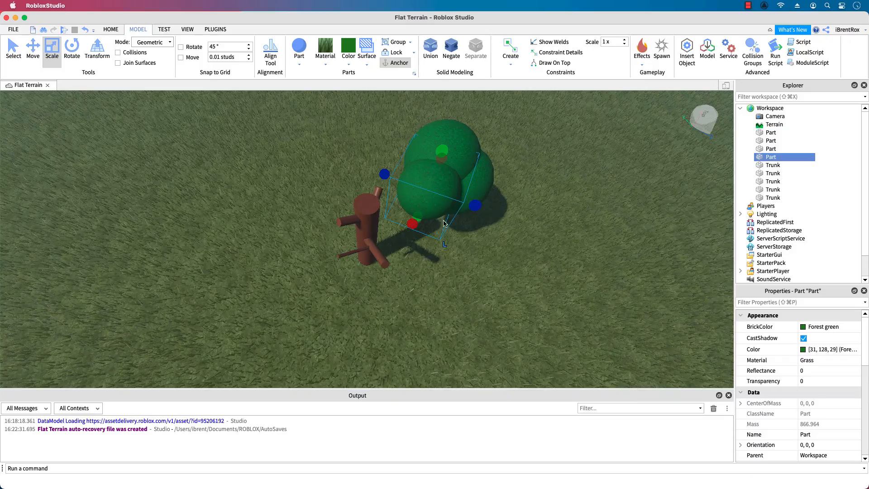
{"action": "key", "text": "super+2"}
{"action": "left_click_drag", "start_coordinate": [483, 222], "coordinate": [553, 216]}
{"action": "right_click_drag", "start_coordinate": [580, 185], "coordinate": [580, 185]}
{"action": "left_click_drag", "start_coordinate": [438, 248], "coordinate": [473, 272]}
{"action": "right_click", "coordinate": [486, 390]}
{"action": "left_click", "coordinate": [320, 350]}
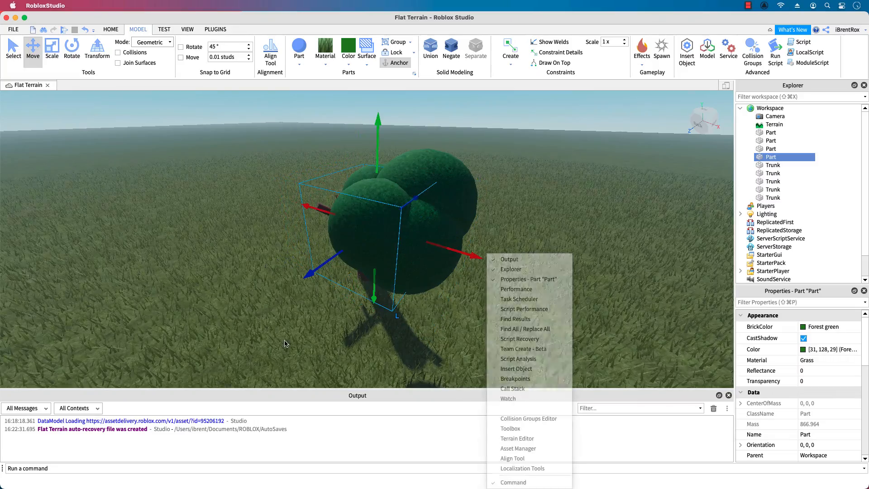
Group the four green spheres into one model and name it Leaves.
{"action": "right_click_drag", "start_coordinate": [238, 339], "coordinate": [240, 342]}
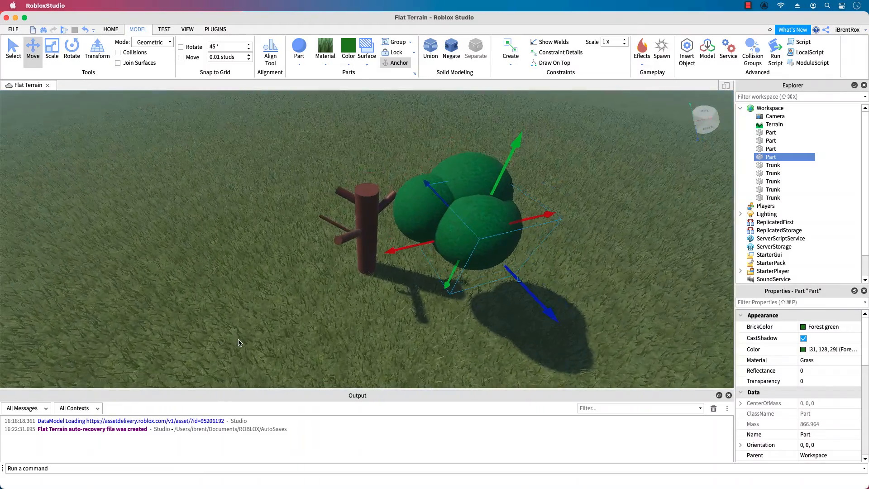
{"action": "left_click", "coordinate": [770, 132]}
{"action": "left_click", "coordinate": [771, 143], "text": "shift"}
{"action": "left_click", "coordinate": [772, 150], "text": "shift"}
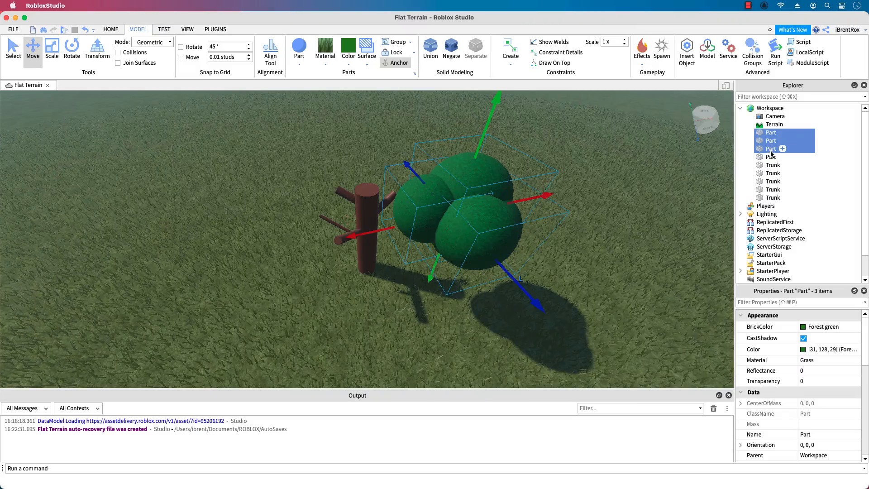
{"action": "left_click", "coordinate": [772, 158], "text": "shift"}
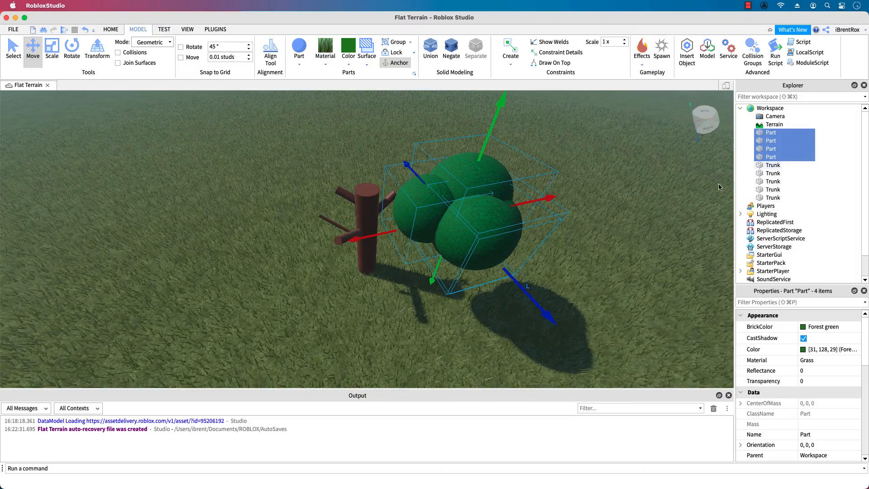
{"action": "right_click_drag", "start_coordinate": [626, 292], "coordinate": [626, 292]}
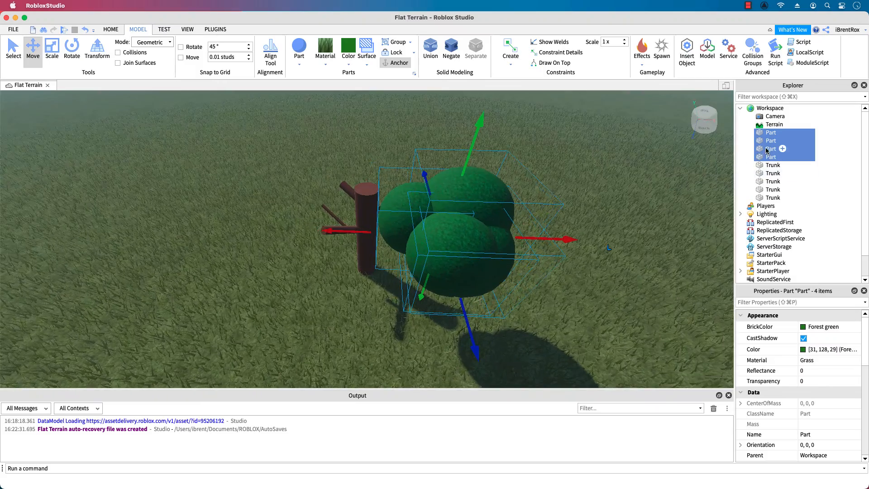
{"action": "left_click", "coordinate": [397, 42]}
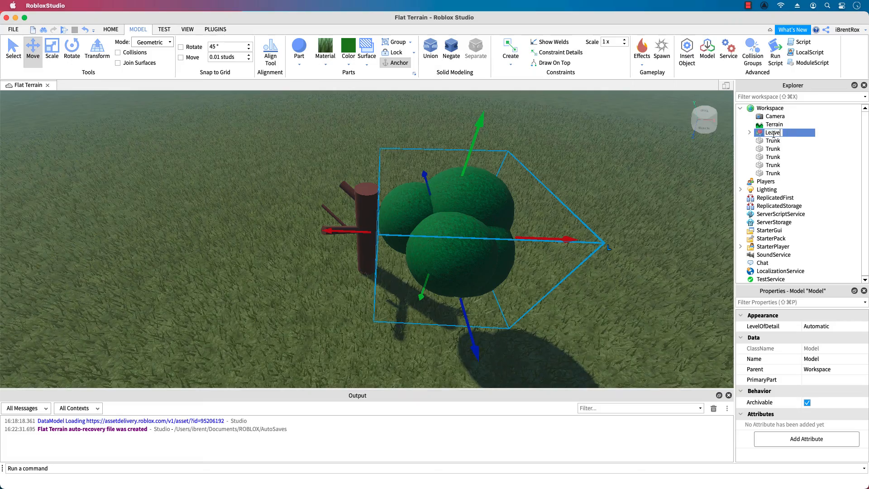
{"action": "key", "text": "Return"}
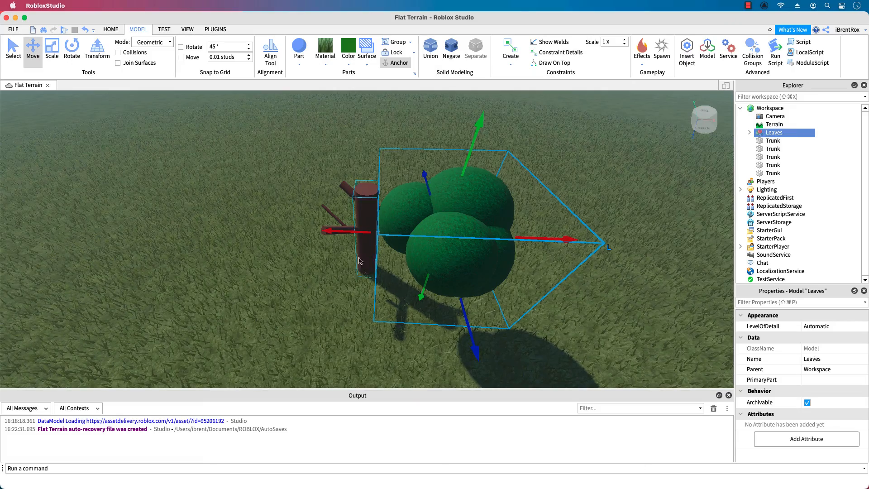
Move the Leaves model horizontally over the trunk so it covers the branches.
{"action": "right_click_drag", "start_coordinate": [359, 261], "coordinate": [316, 297]}
{"action": "right_click_drag", "start_coordinate": [370, 303], "coordinate": [370, 305]}
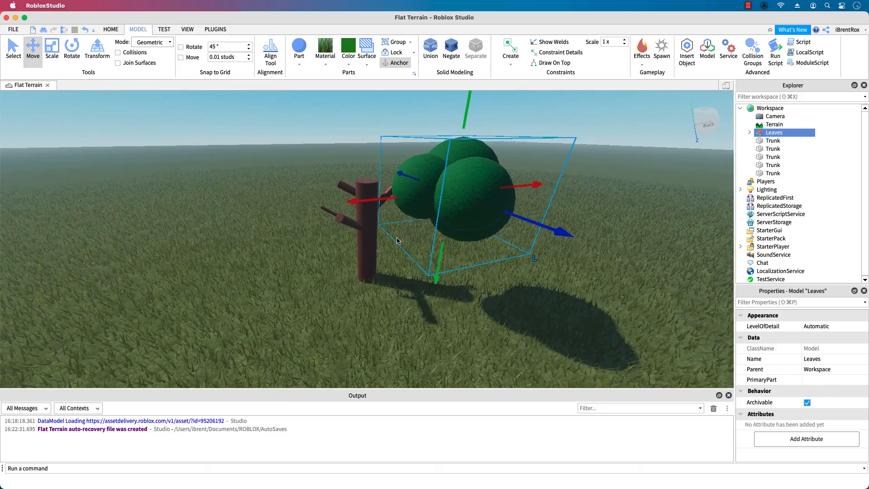
{"action": "left_click_drag", "start_coordinate": [380, 201], "coordinate": [264, 211]}
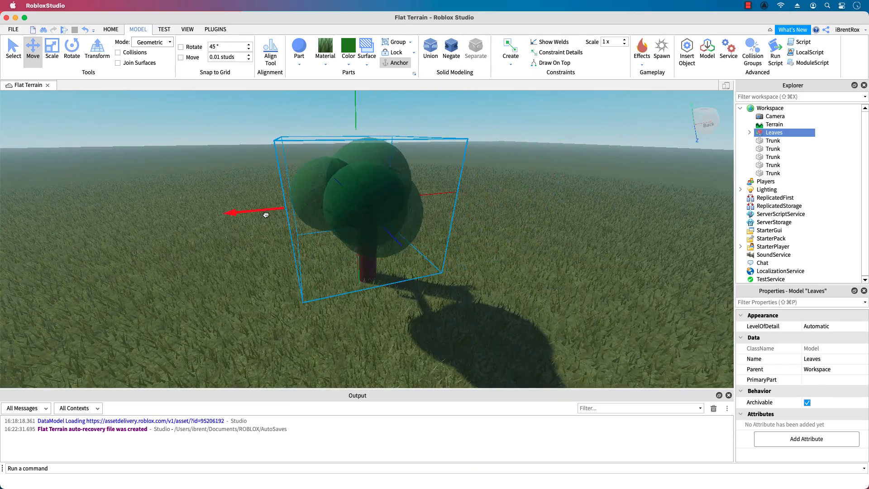
Move the Leaves model along its blue axis so it sits closer over the trunk.
{"action": "right_click_drag", "start_coordinate": [574, 298], "coordinate": [486, 246]}
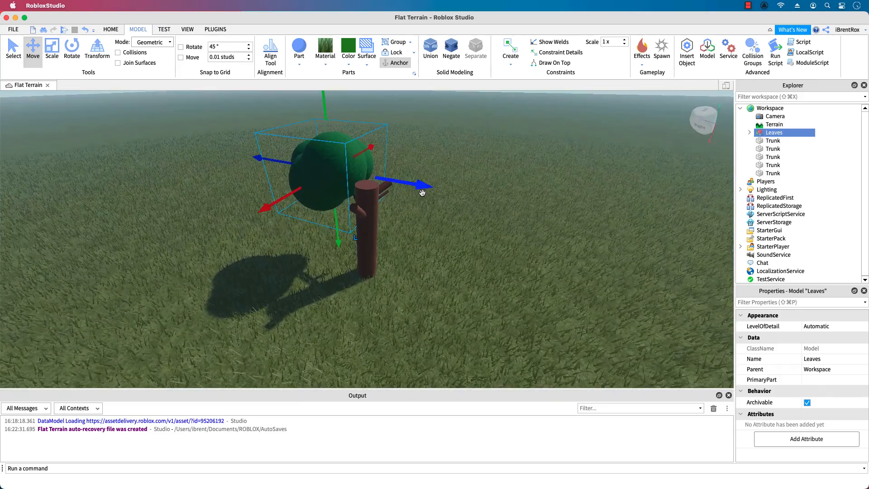
{"action": "left_click_drag", "start_coordinate": [422, 193], "coordinate": [447, 190]}
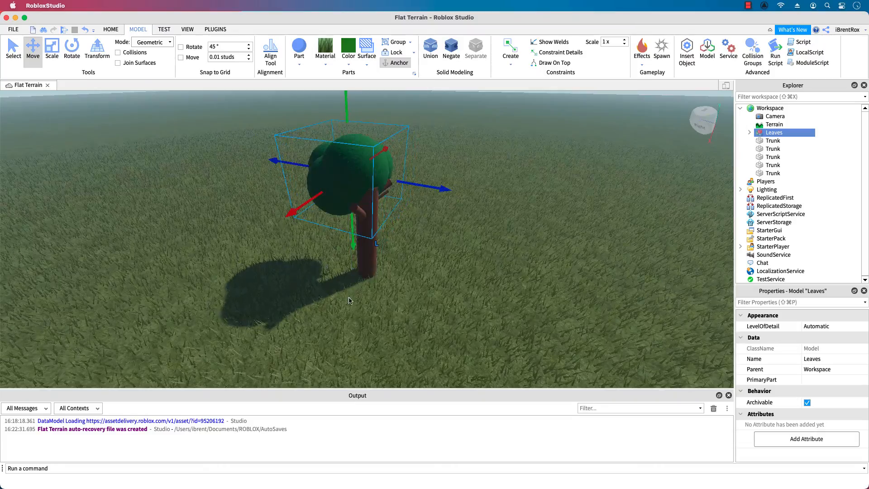
{"action": "right_click_drag", "start_coordinate": [348, 301], "coordinate": [350, 325]}
Duplicate the Leaves model, shift the copy across to the opposite side of the trunk and raise it slightly.
{"action": "key", "text": "super+d"}
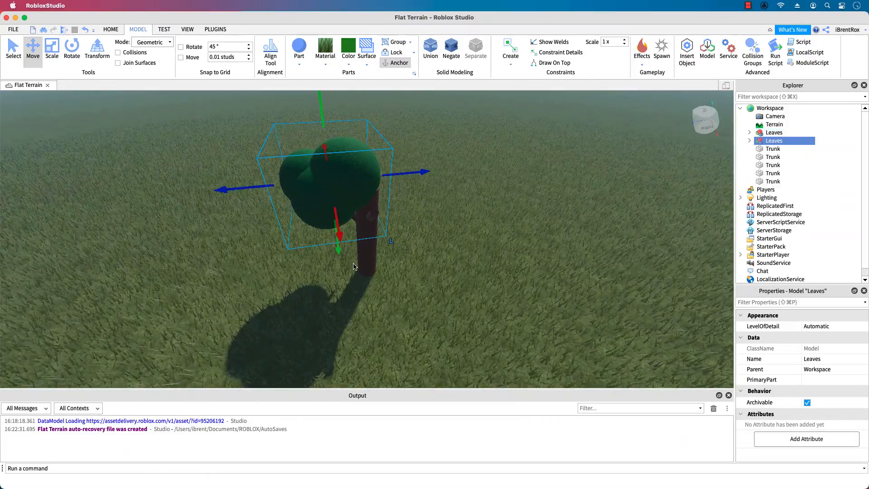
{"action": "left_click_drag", "start_coordinate": [224, 189], "coordinate": [293, 183]}
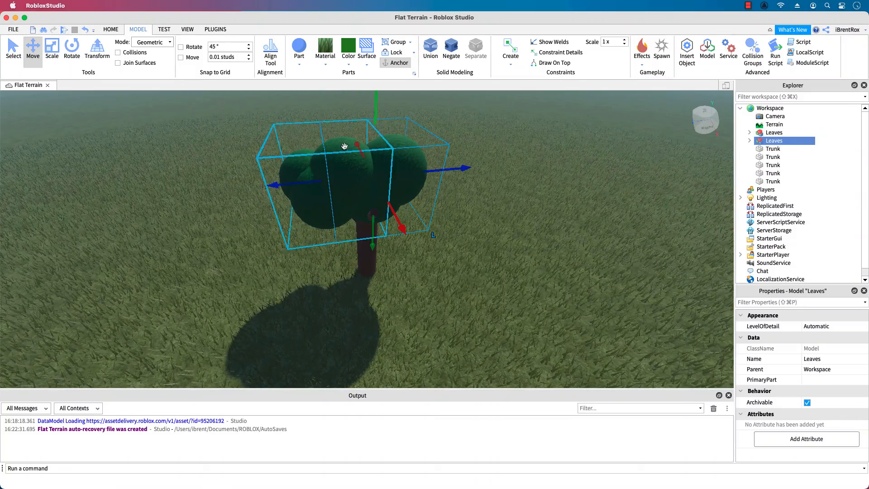
{"action": "left_click_drag", "start_coordinate": [376, 121], "coordinate": [377, 110]}
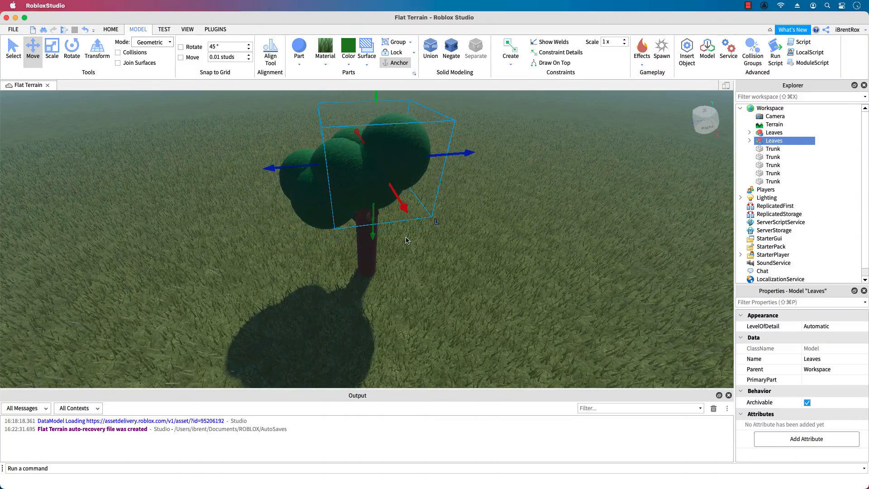
Rotate the copied Leaves model around two axes so its spheres face differently from the original cluster.
{"action": "key", "text": "super+3"}
{"action": "key", "text": "super+4"}
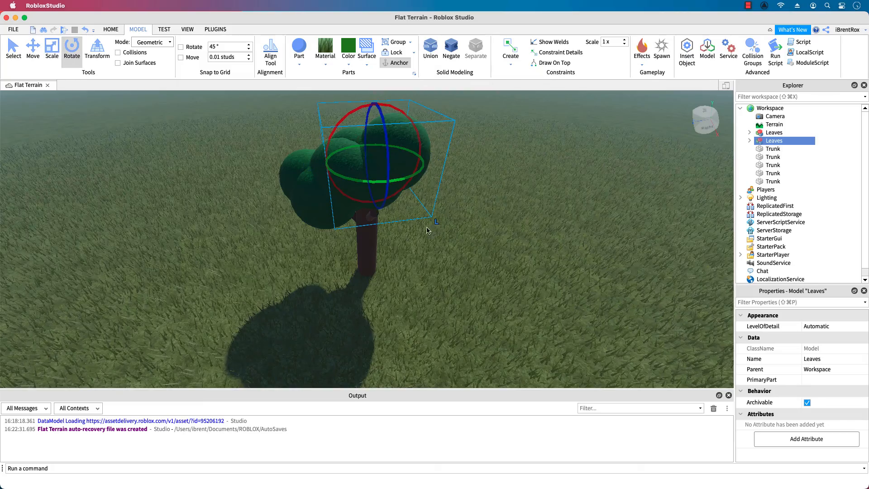
{"action": "left_click_drag", "start_coordinate": [370, 182], "coordinate": [463, 187]}
{"action": "right_click_drag", "start_coordinate": [502, 241], "coordinate": [451, 220]}
{"action": "left_click_drag", "start_coordinate": [387, 130], "coordinate": [461, 270]}
{"action": "right_click_drag", "start_coordinate": [460, 267], "coordinate": [478, 269]}
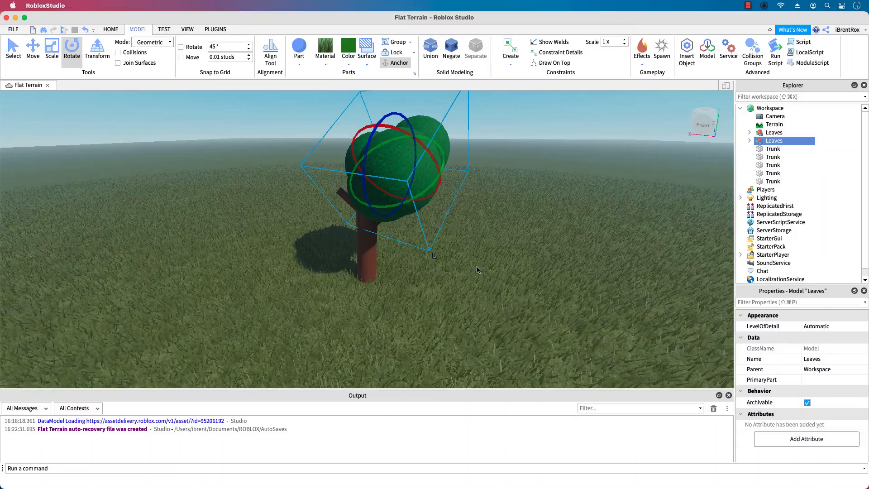
Scale the rotated Leaves copy down slightly.
{"action": "key", "text": "super+2"}
{"action": "key", "text": "super+3"}
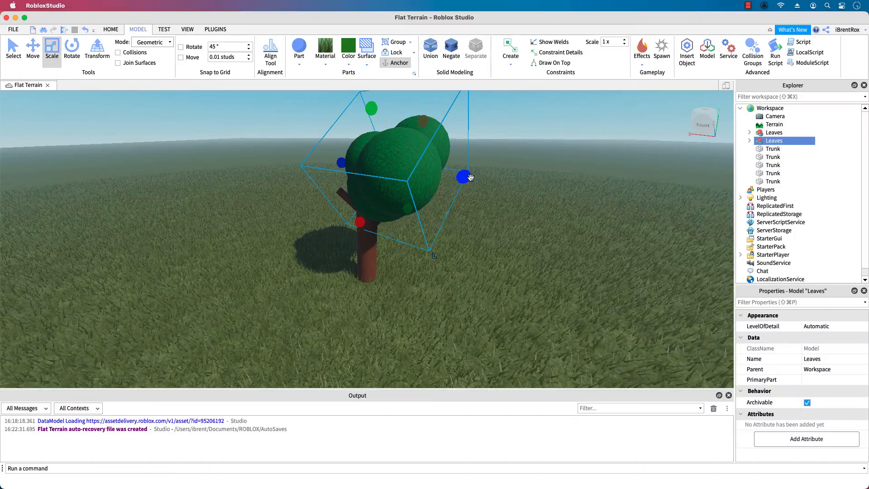
{"action": "right_click_drag", "start_coordinate": [492, 259], "coordinate": [492, 260]}
Duplicate the smaller Leaves copy and move the third cluster to another side of the treetop.
{"action": "key", "text": "super+d"}
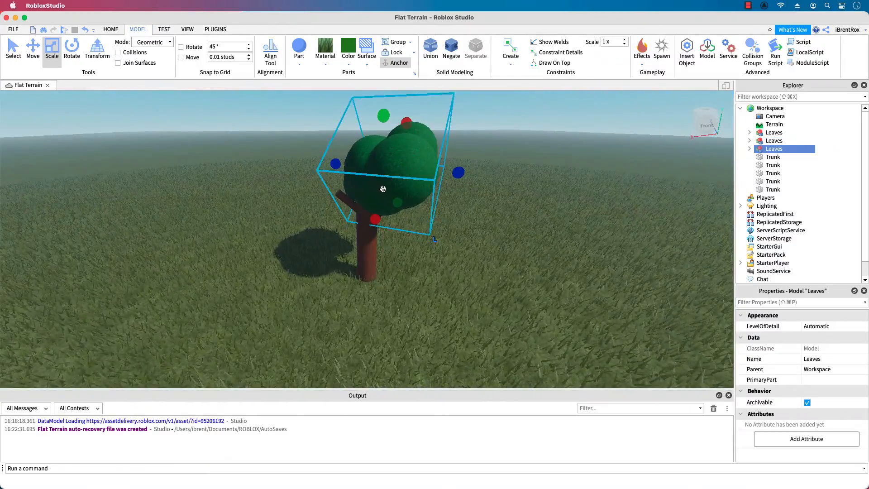
{"action": "key", "text": "super+2"}
{"action": "right_click_drag", "start_coordinate": [488, 248], "coordinate": [488, 248]}
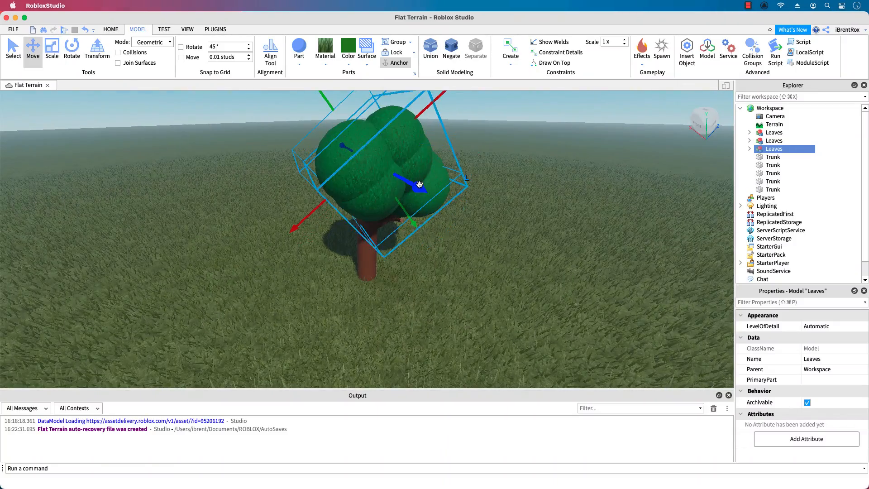
{"action": "right_click_drag", "start_coordinate": [305, 241], "coordinate": [298, 266]}
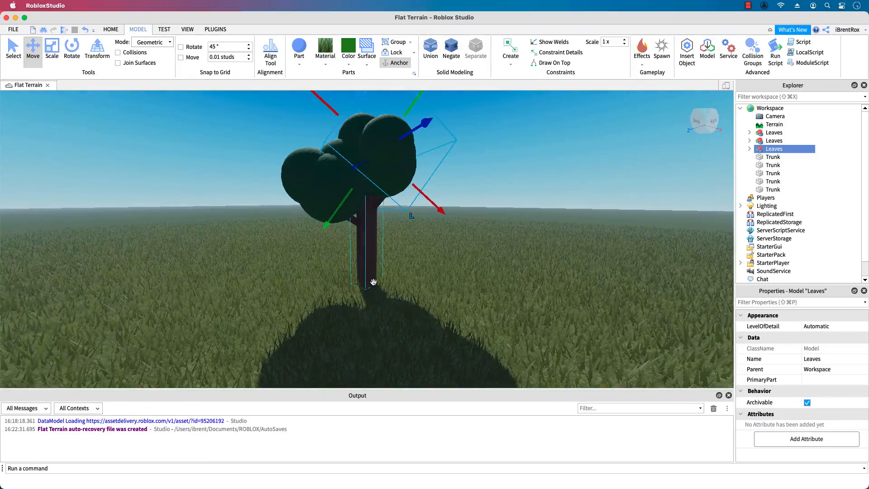
{"action": "right_click_drag", "start_coordinate": [374, 282], "coordinate": [375, 285]}
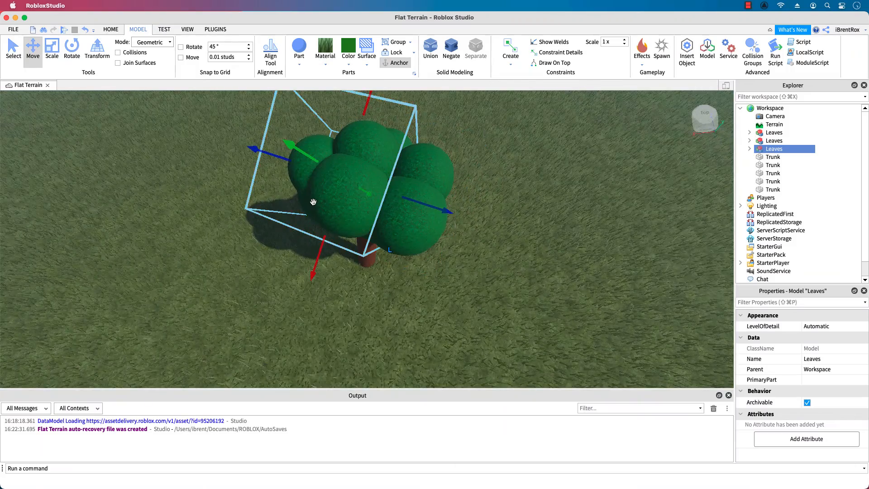
Rotate the third Leaves model around its axes to vary the arrangement of its spheres.
{"action": "key", "text": "ctrl+3"}
{"action": "key", "text": "ctrl+4"}
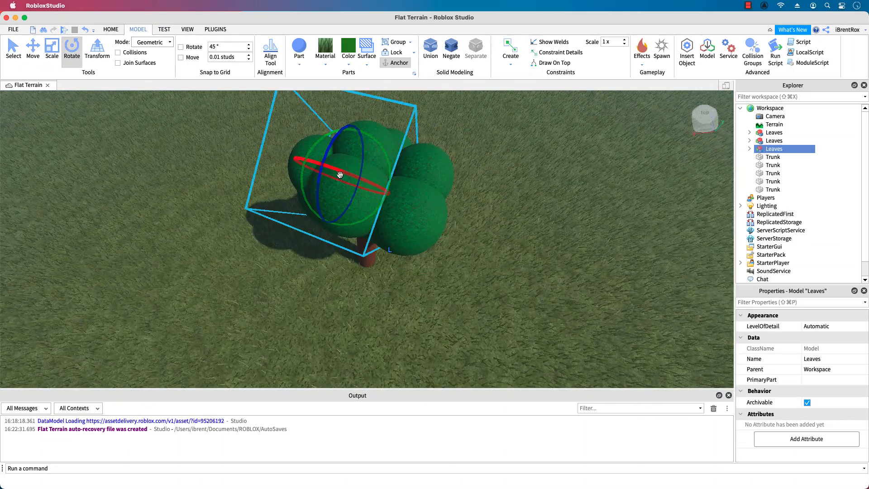
{"action": "left_click_drag", "start_coordinate": [355, 197], "coordinate": [356, 151]}
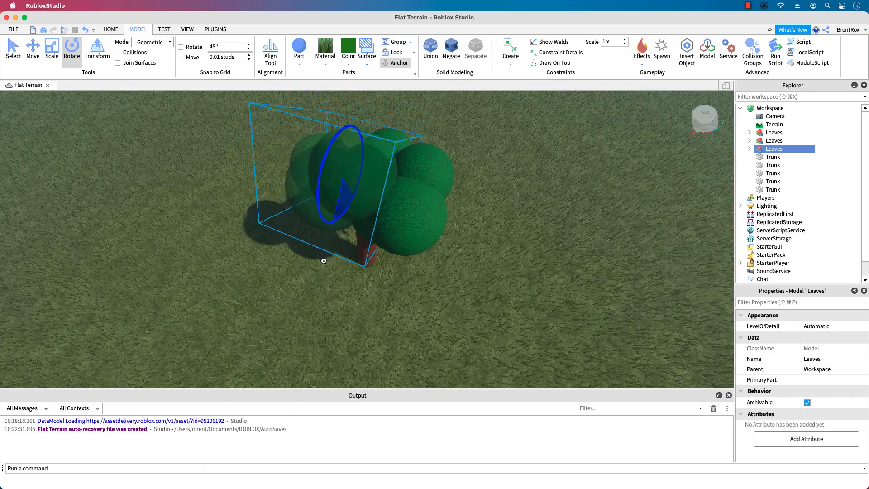
{"action": "right_click_drag", "start_coordinate": [492, 298], "coordinate": [493, 298]}
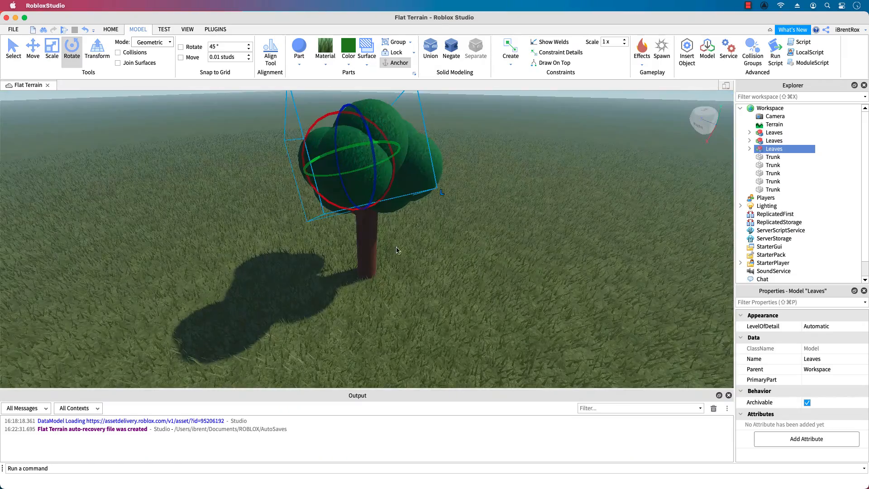
{"action": "left_click_drag", "start_coordinate": [374, 187], "coordinate": [367, 209]}
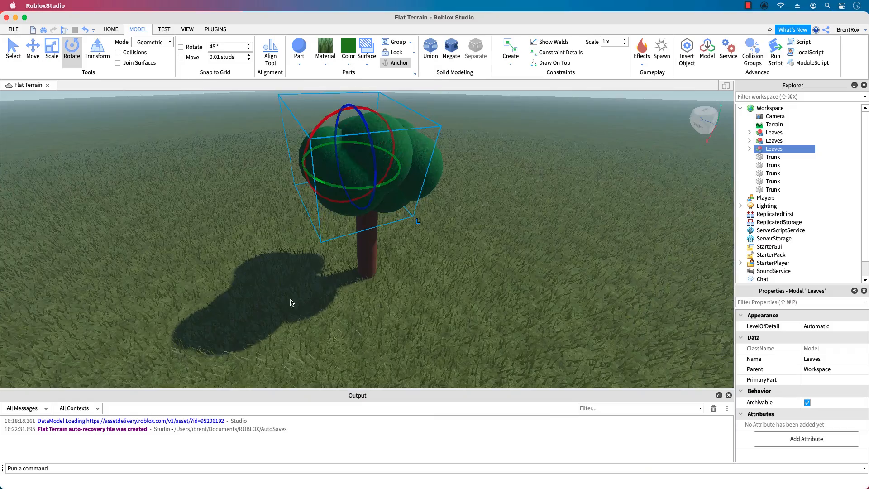
{"action": "right_click_drag", "start_coordinate": [291, 299], "coordinate": [291, 317]}
Lower the third Leaves model slightly toward the branches.
{"action": "key", "text": "super+2"}
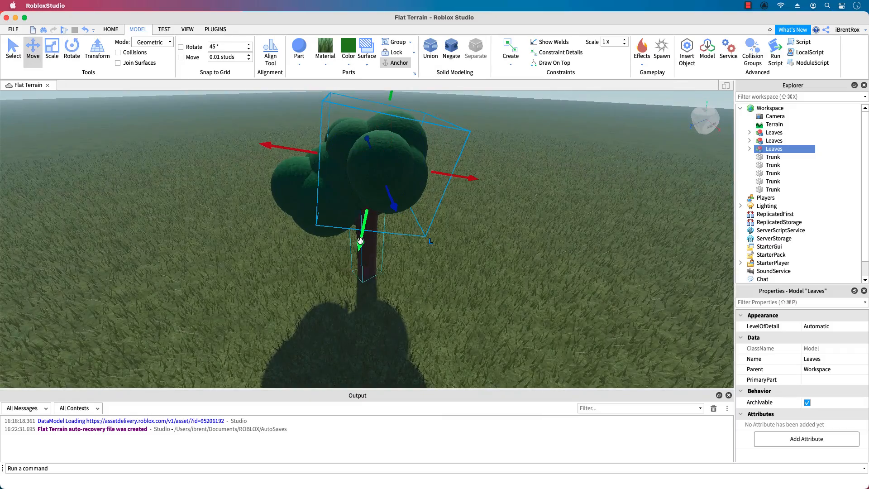
{"action": "left_click_drag", "start_coordinate": [361, 241], "coordinate": [360, 244]}
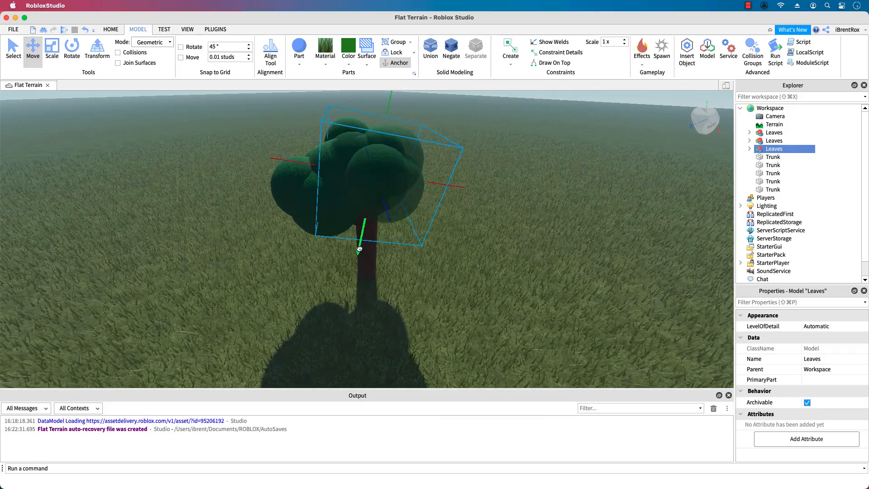
{"action": "right_click_drag", "start_coordinate": [538, 324], "coordinate": [545, 328]}
{"action": "right_click_drag", "start_coordinate": [373, 349], "coordinate": [373, 346]}
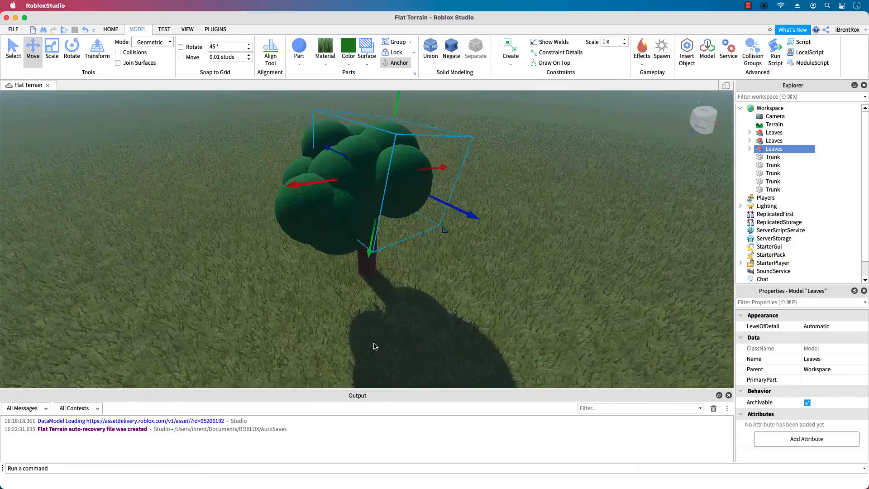
Reselect the third Leaves model and scale it down slightly.
{"action": "left_click", "coordinate": [406, 317]}
{"action": "right_click_drag", "start_coordinate": [462, 275], "coordinate": [462, 276]}
{"action": "right_click_drag", "start_coordinate": [377, 203], "coordinate": [374, 201]}
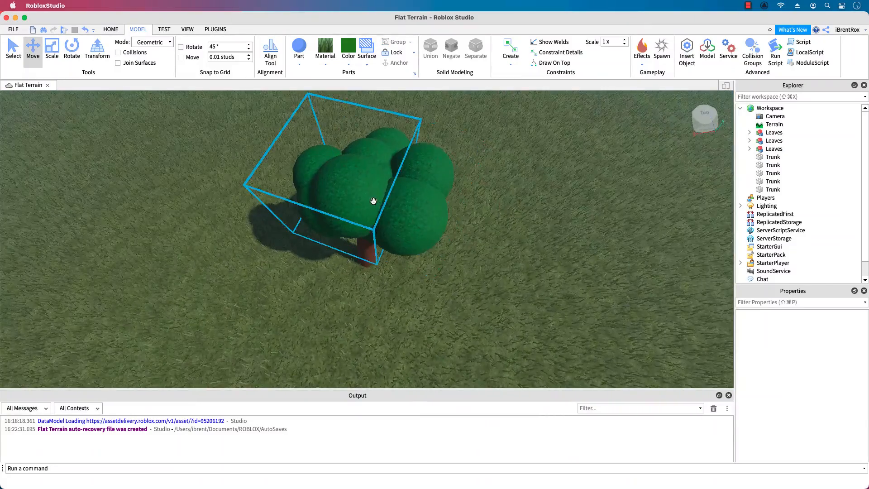
{"action": "left_click", "coordinate": [374, 200]}
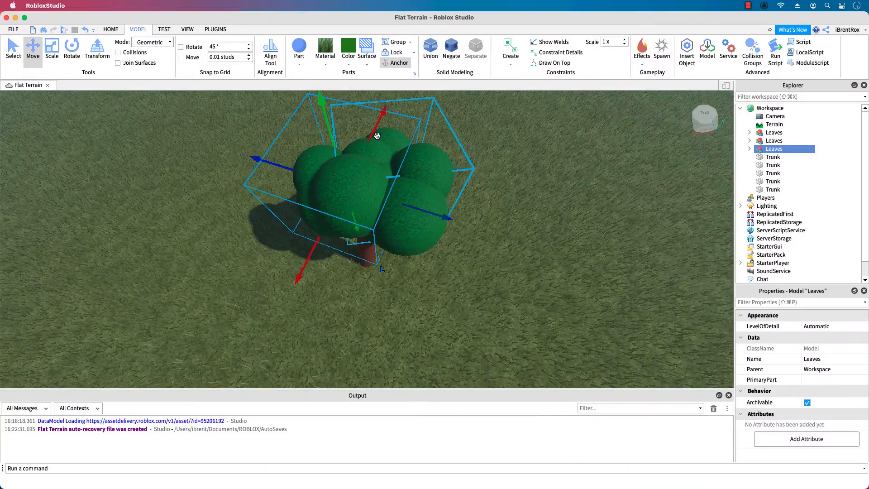
{"action": "key", "text": "super+3"}
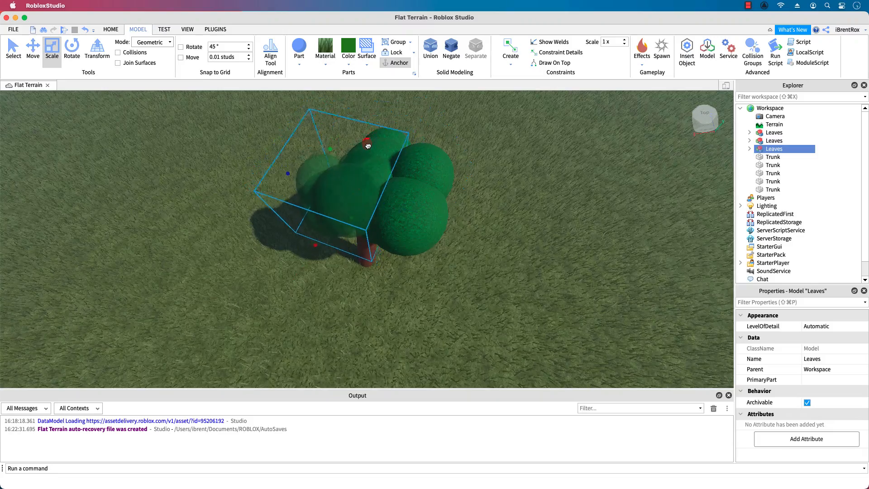
Reposition the reduced third Leaves model and lower it over the exposed branch.
{"action": "key", "text": "super+2"}
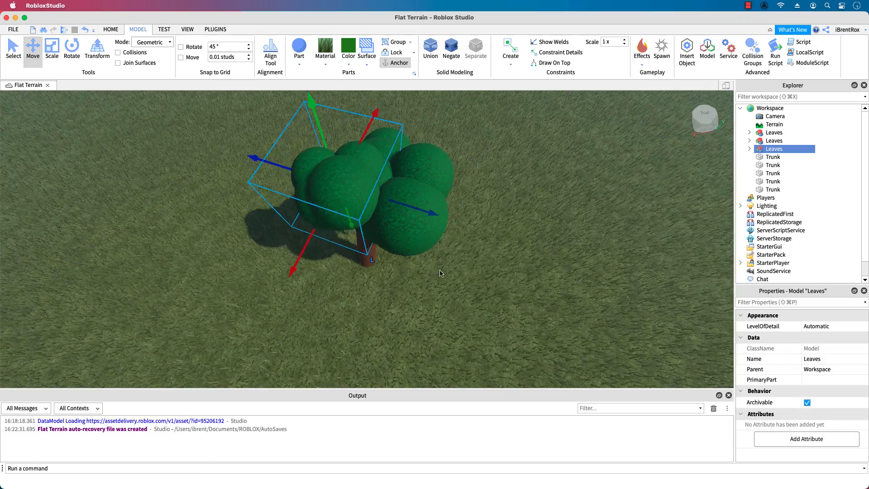
{"action": "right_click_drag", "start_coordinate": [439, 273], "coordinate": [432, 266]}
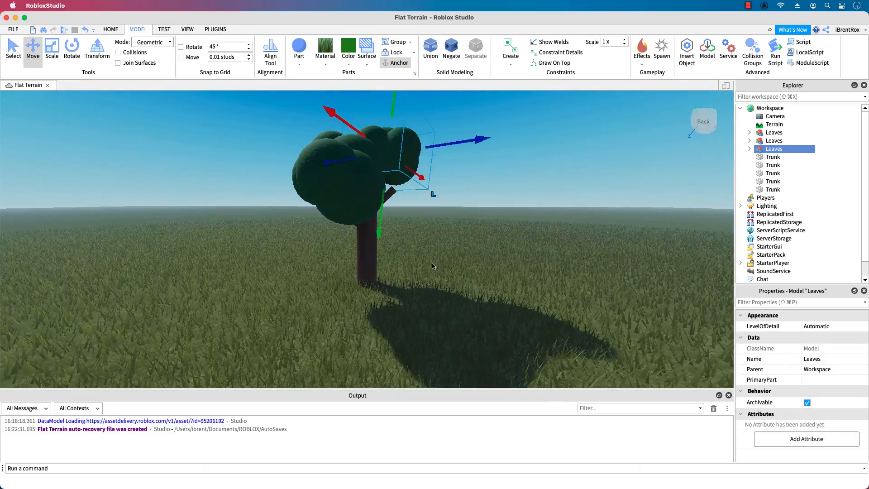
{"action": "left_click_drag", "start_coordinate": [382, 221], "coordinate": [379, 241]}
{"action": "right_click_drag", "start_coordinate": [496, 274], "coordinate": [474, 264]}
{"action": "left_click", "coordinate": [495, 284]}
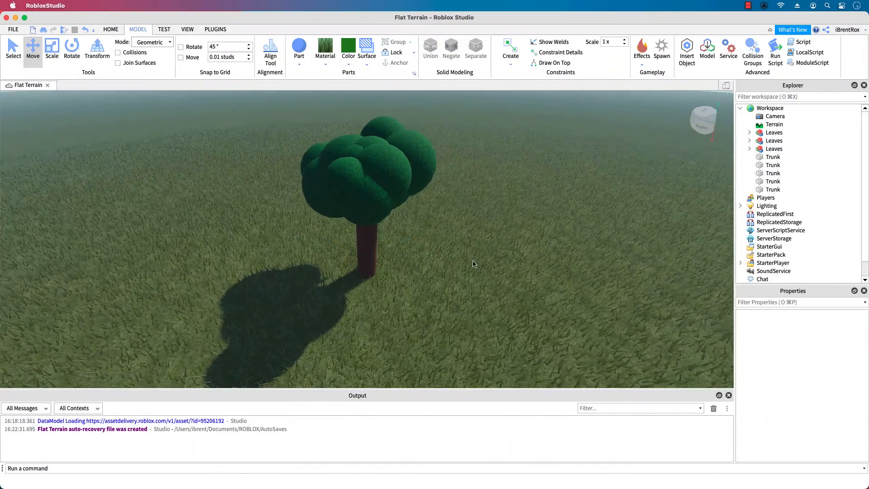
Group all three Leaves models and the five Trunk parts into one model and name it Tree.
{"action": "left_click", "coordinate": [773, 132]}
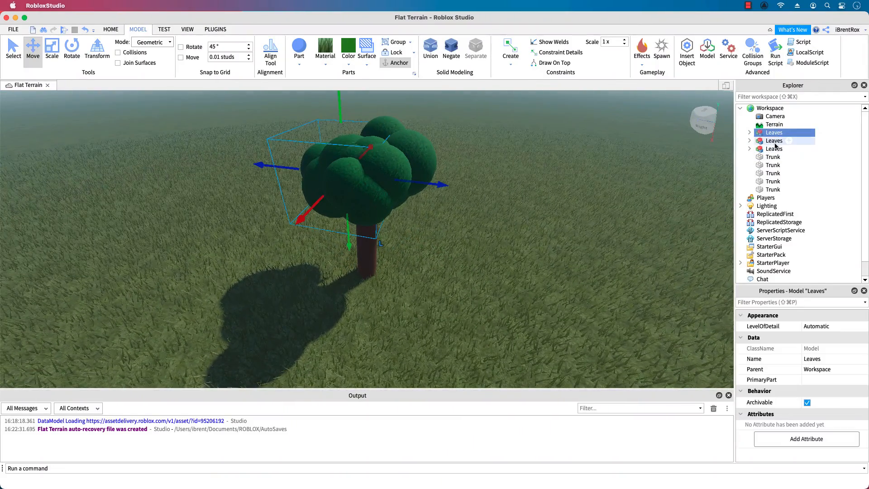
{"action": "left_click", "coordinate": [773, 189], "text": "shift"}
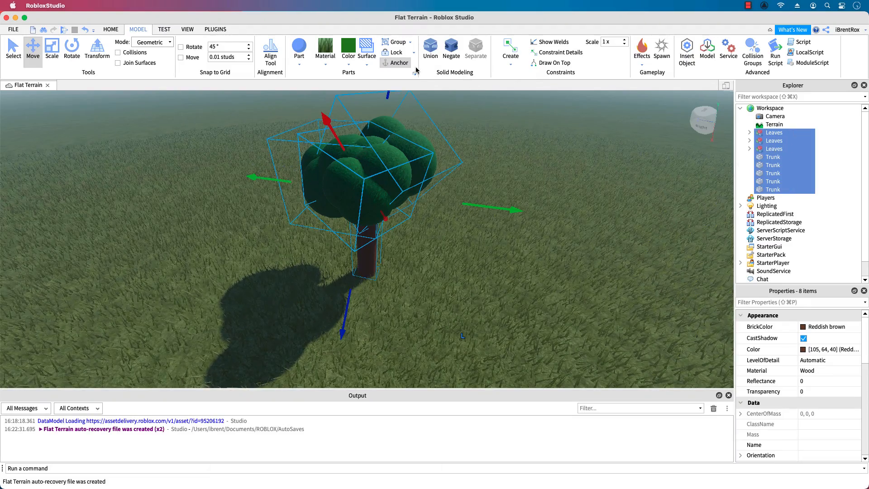
{"action": "left_click", "coordinate": [398, 42]}
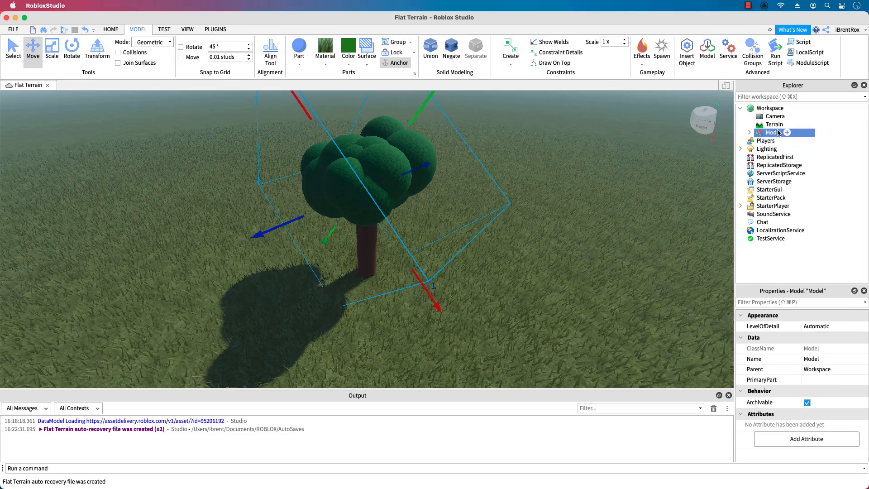
{"action": "type", "text": "Tree"}
{"action": "key", "text": "Return"}
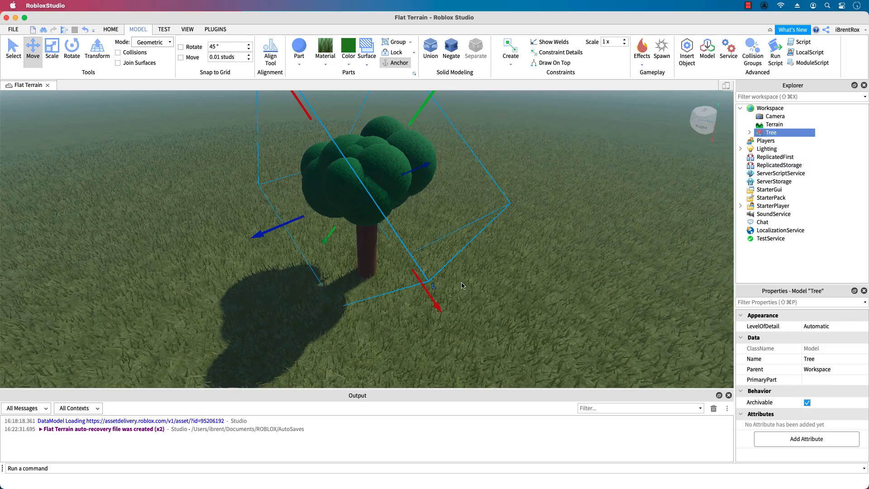
Examine the finished tree from several sides and check which Trunk parts the Tree model contains.
{"action": "right_click_drag", "start_coordinate": [471, 281], "coordinate": [483, 252]}
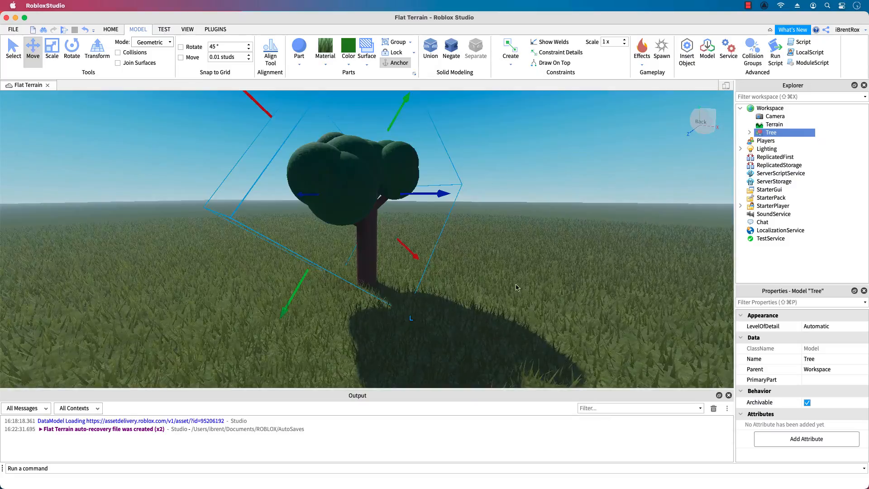
{"action": "right_click_drag", "start_coordinate": [525, 286], "coordinate": [525, 287]}
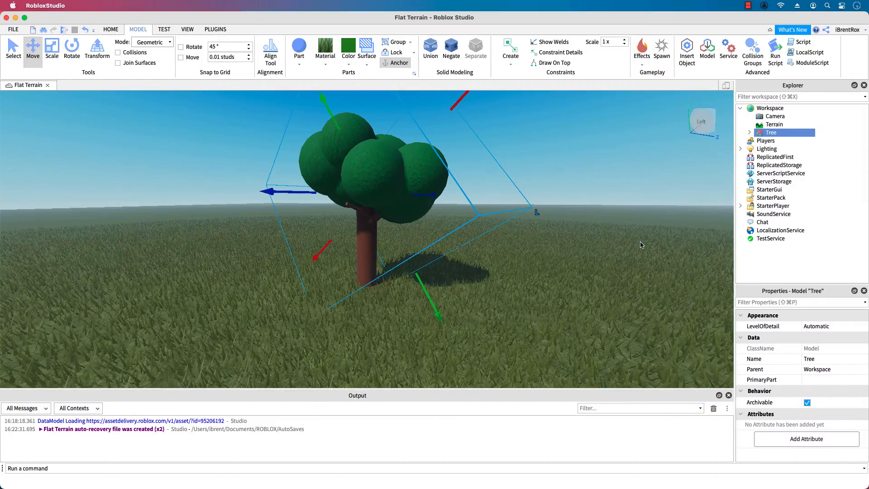
{"action": "right_click_drag", "start_coordinate": [545, 269], "coordinate": [544, 274]}
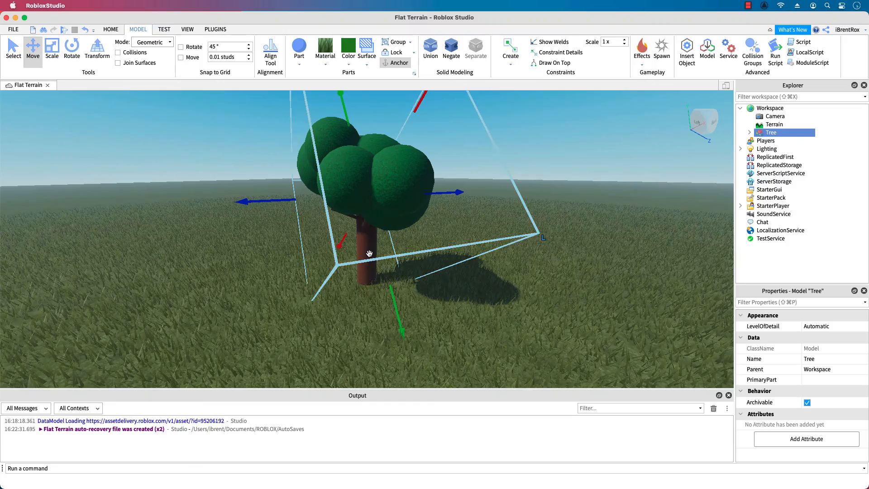
{"action": "left_click", "coordinate": [750, 133]}
{"action": "left_click", "coordinate": [782, 197]}
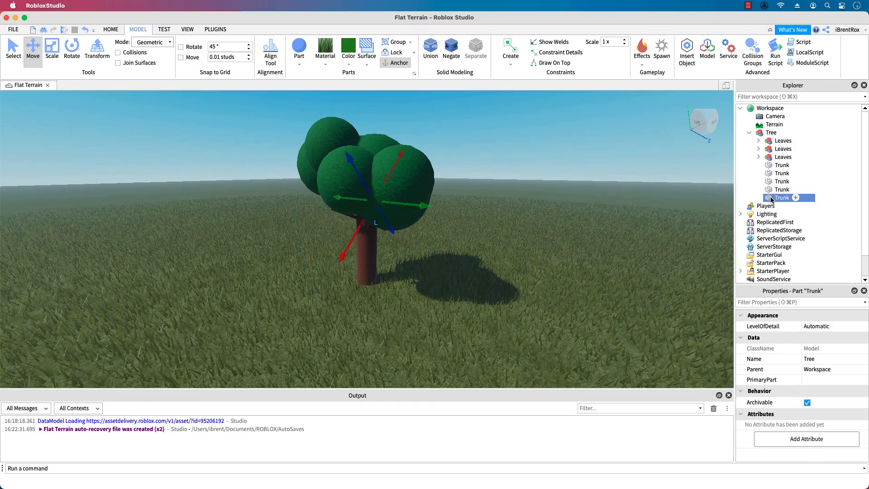
{"action": "left_click", "coordinate": [783, 166]}
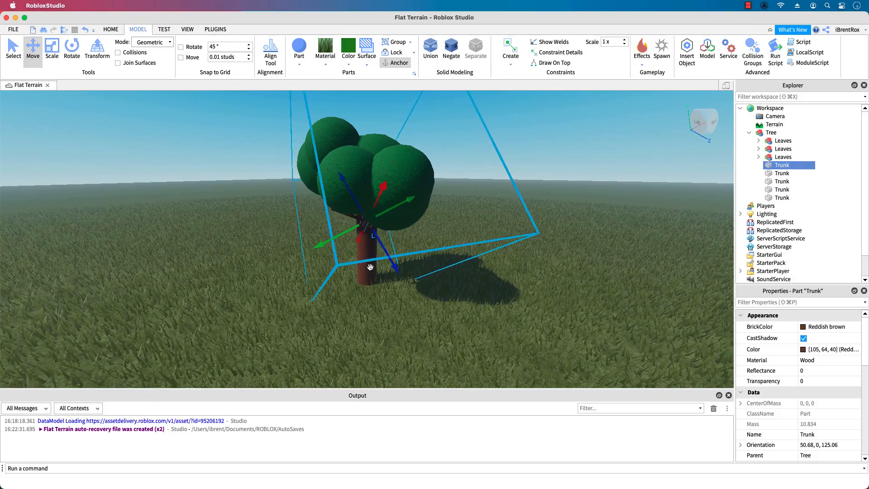
{"action": "left_click", "coordinate": [368, 252]}
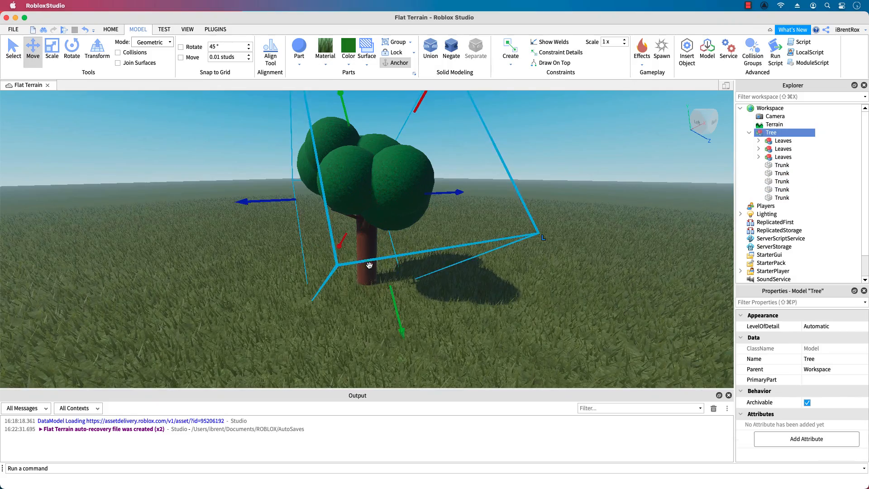
Find the large upright Trunk part among the Tree model's parts and rename it MainTrunk.
{"action": "left_click", "coordinate": [775, 174]}
{"action": "left_click", "coordinate": [780, 182]}
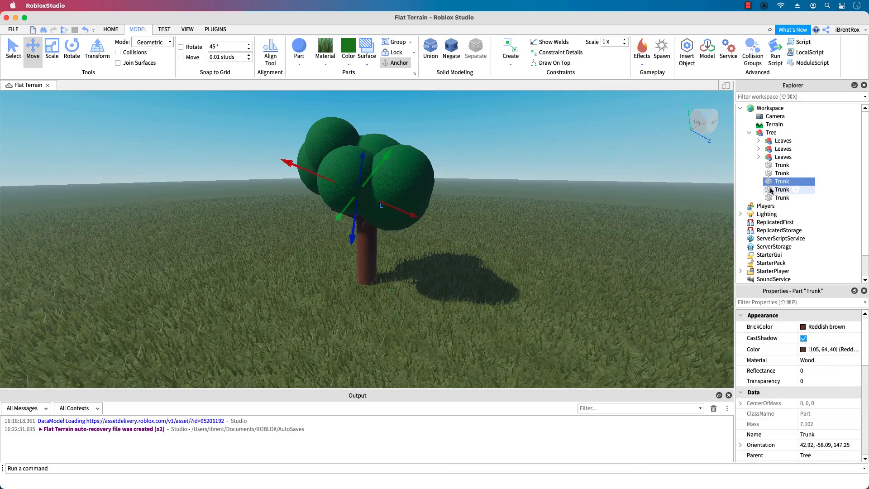
{"action": "left_click", "coordinate": [780, 189]}
{"action": "scroll", "coordinate": [751, 316], "scroll_direction": "down", "scroll_amount": 10}
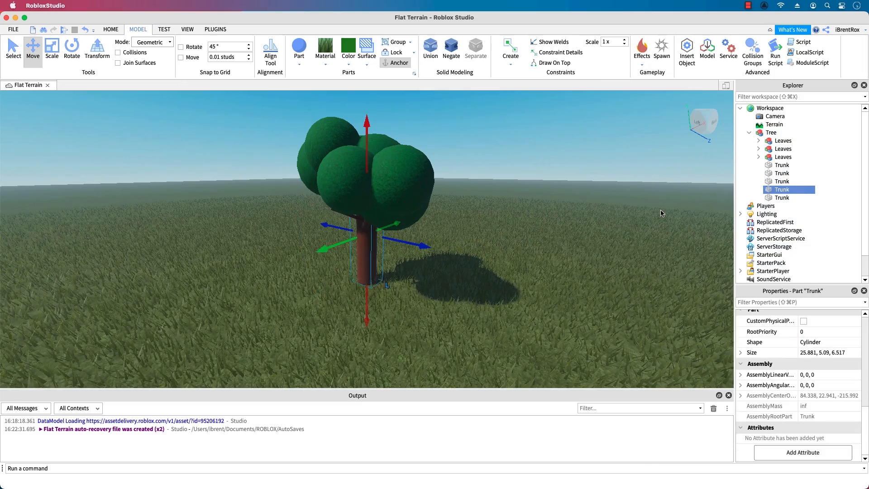
{"action": "left_click", "coordinate": [770, 134]}
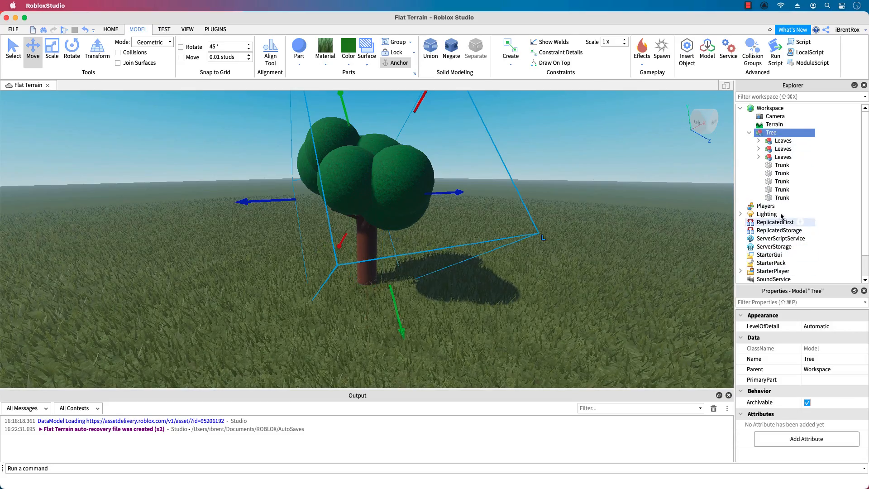
{"action": "left_click", "coordinate": [780, 190]}
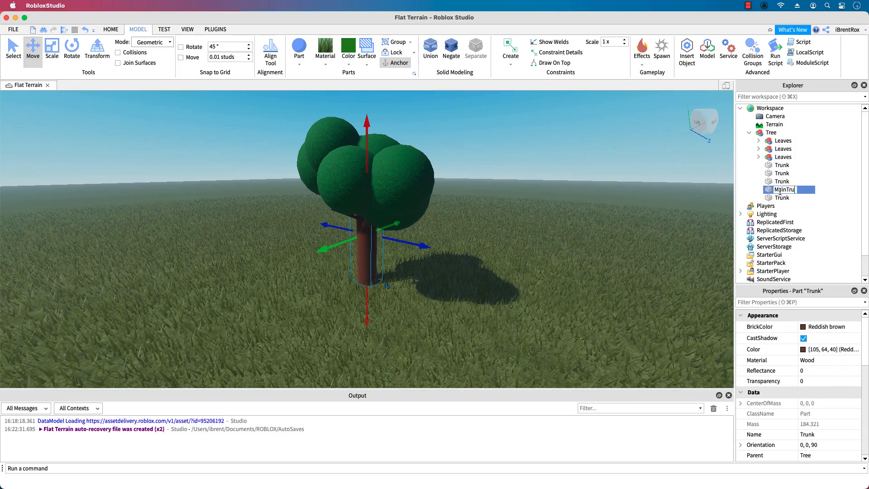
{"action": "type", "text": "nk"}
{"action": "key", "text": "Return"}
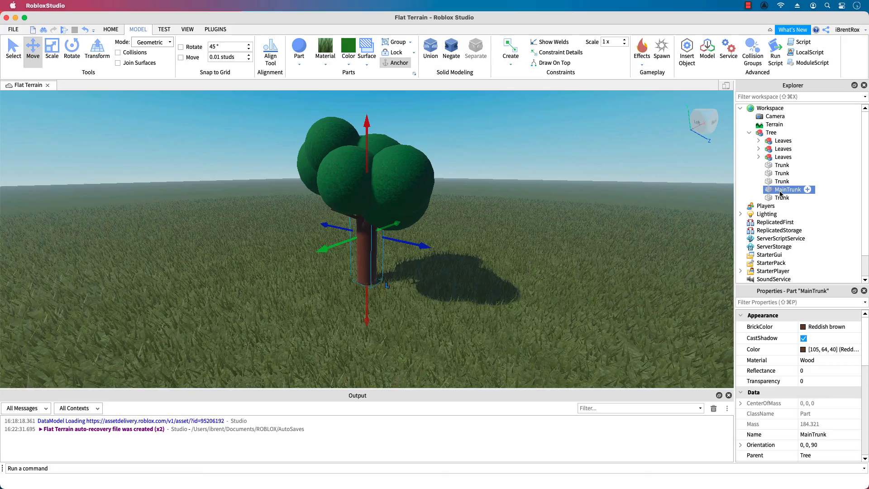
Set the Tree model's PrimaryPart to the MainTrunk part.
{"action": "left_click", "coordinate": [771, 133]}
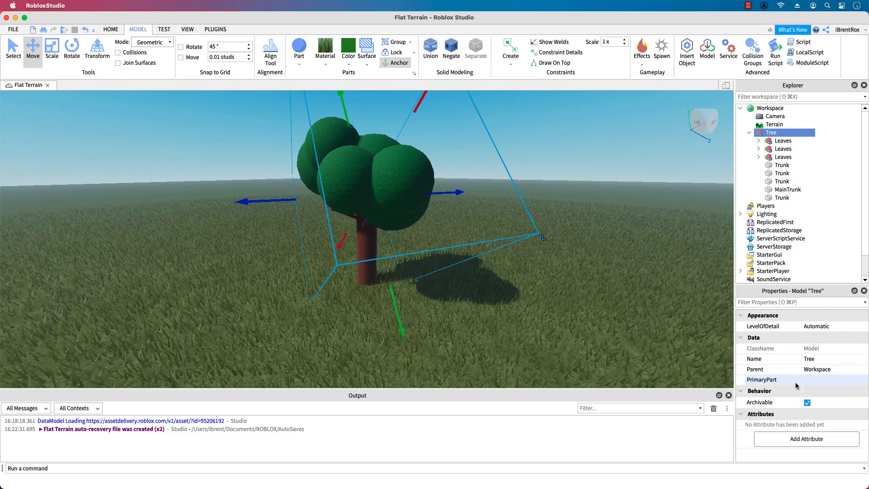
{"action": "left_click", "coordinate": [820, 382]}
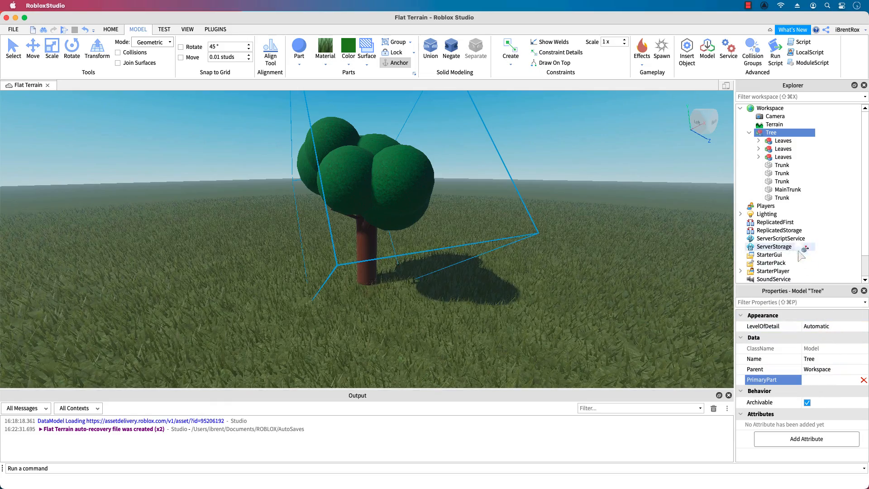
{"action": "left_click", "coordinate": [795, 191]}
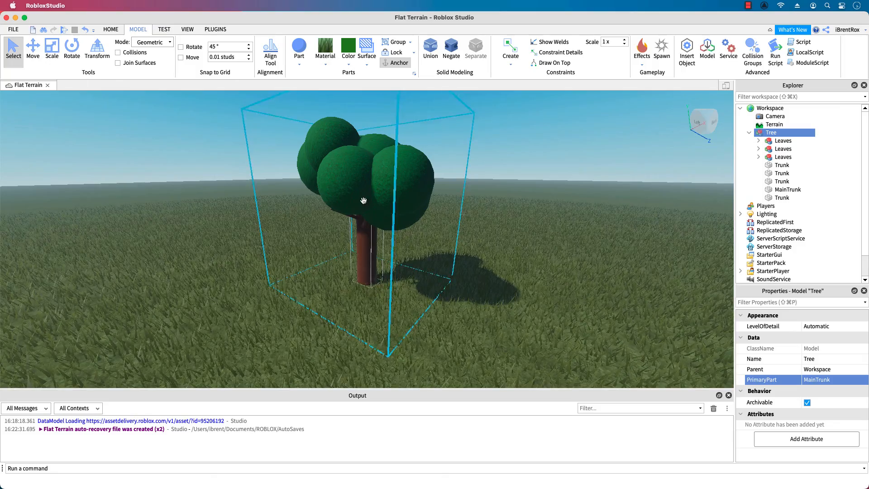
Duplicate the second Leaves model inside Tree and move the copy outward and sideways, in front of the trunk.
{"action": "right_click_drag", "start_coordinate": [349, 325], "coordinate": [373, 204]}
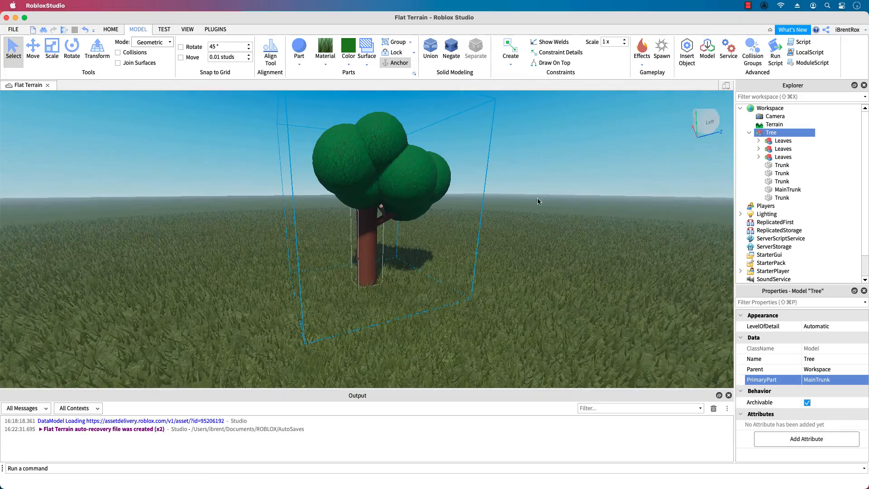
{"action": "left_click", "coordinate": [782, 149]}
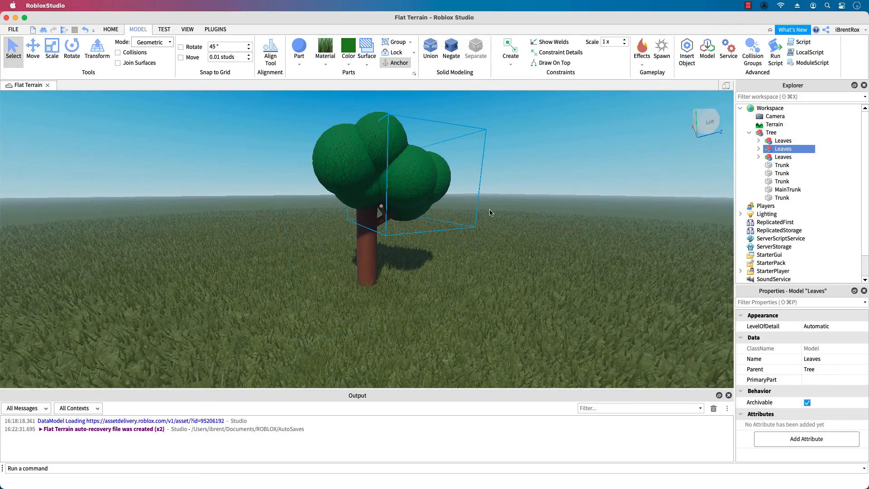
{"action": "right_click_drag", "start_coordinate": [517, 263], "coordinate": [470, 289]}
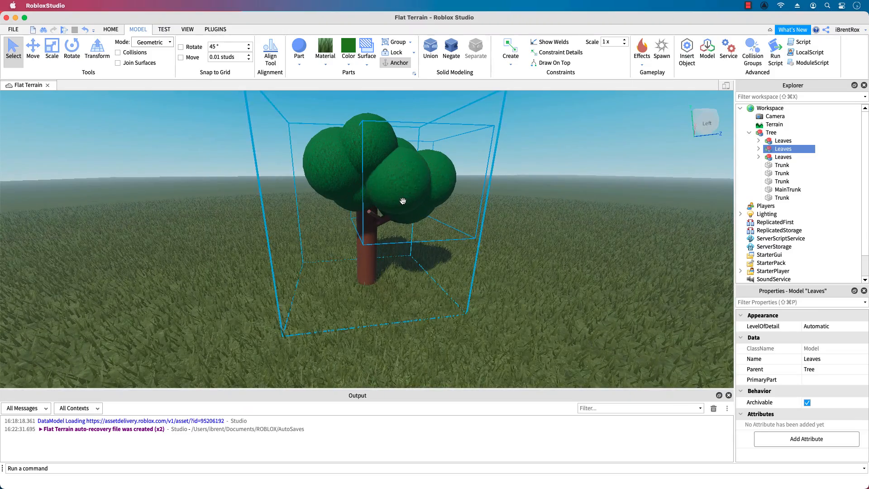
{"action": "key", "text": "super+d"}
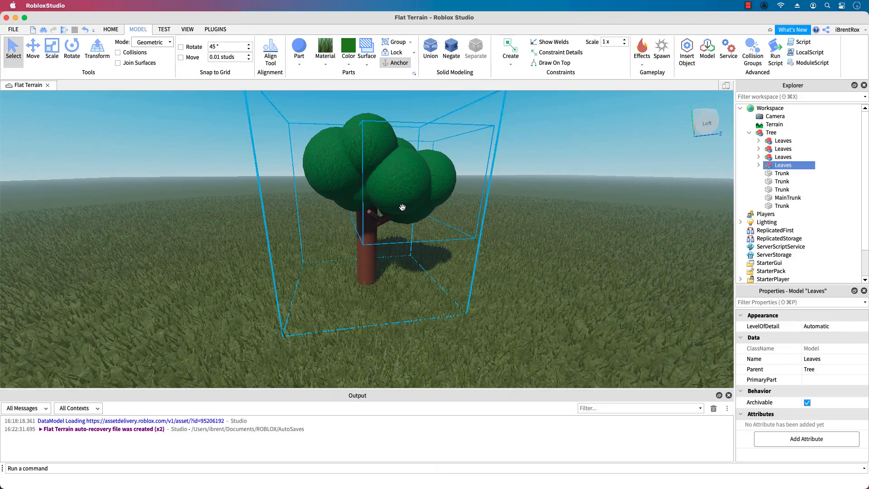
{"action": "key", "text": "super+2"}
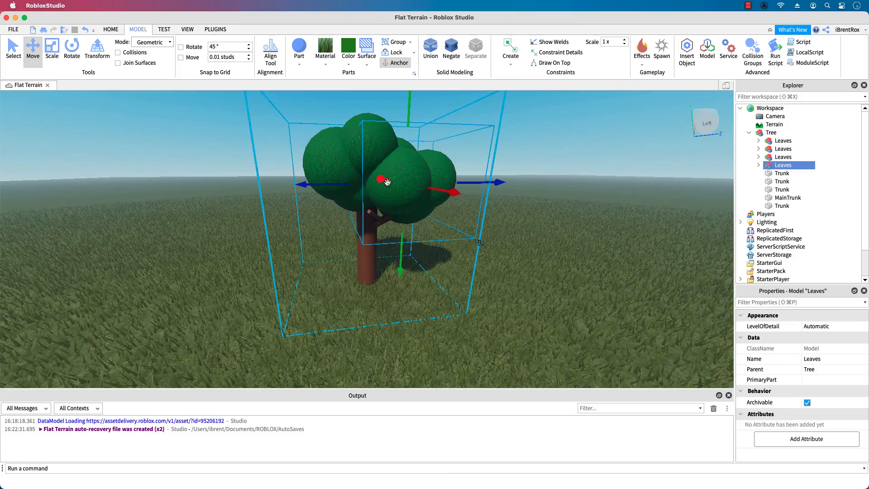
{"action": "left_click_drag", "start_coordinate": [376, 182], "coordinate": [389, 200]}
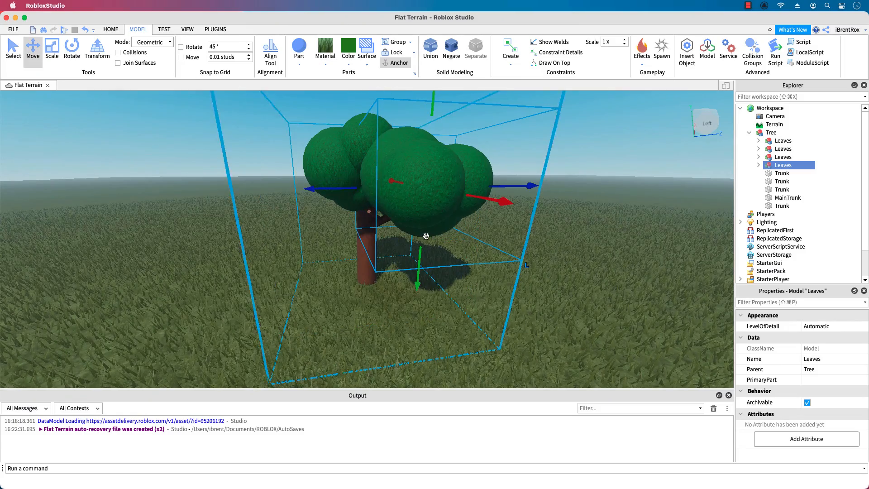
{"action": "left_click_drag", "start_coordinate": [339, 192], "coordinate": [272, 204]}
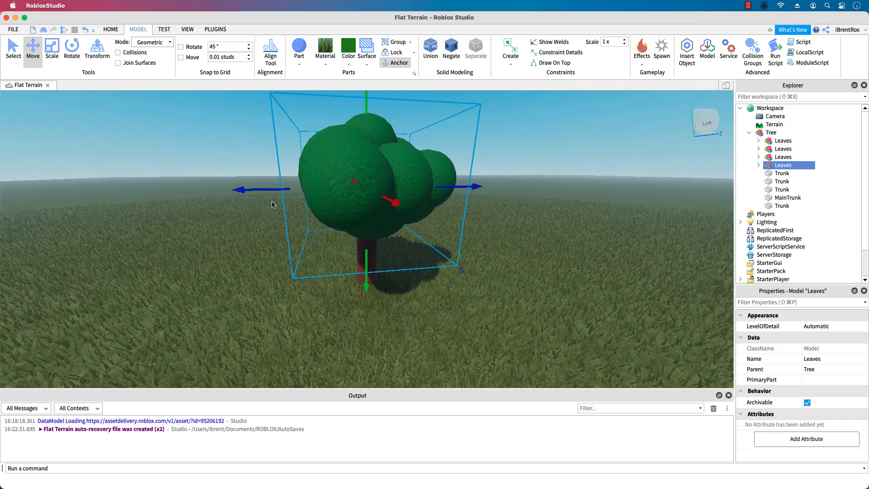
Scale down the duplicated Leaves model and shift it sideways over the trunk.
{"action": "key", "text": "super+3"}
{"action": "left_click_drag", "start_coordinate": [280, 187], "coordinate": [328, 190]}
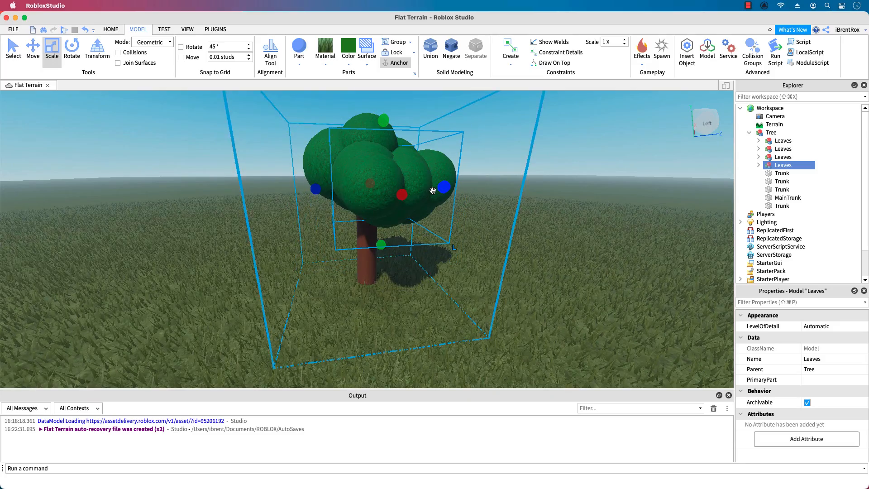
{"action": "key", "text": "super+2"}
{"action": "left_click_drag", "start_coordinate": [463, 189], "coordinate": [443, 194]}
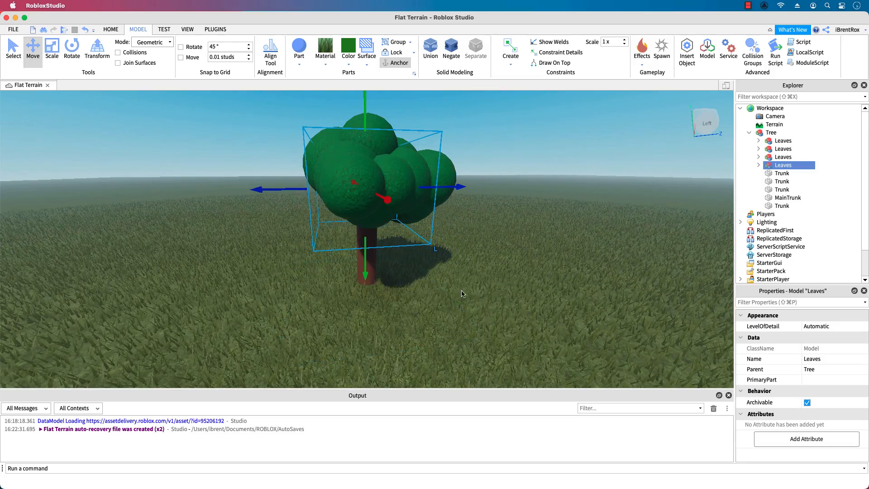
Move the reduced fourth Leaves model inward against the crown and lower it slightly.
{"action": "right_click_drag", "start_coordinate": [511, 289], "coordinate": [512, 290]}
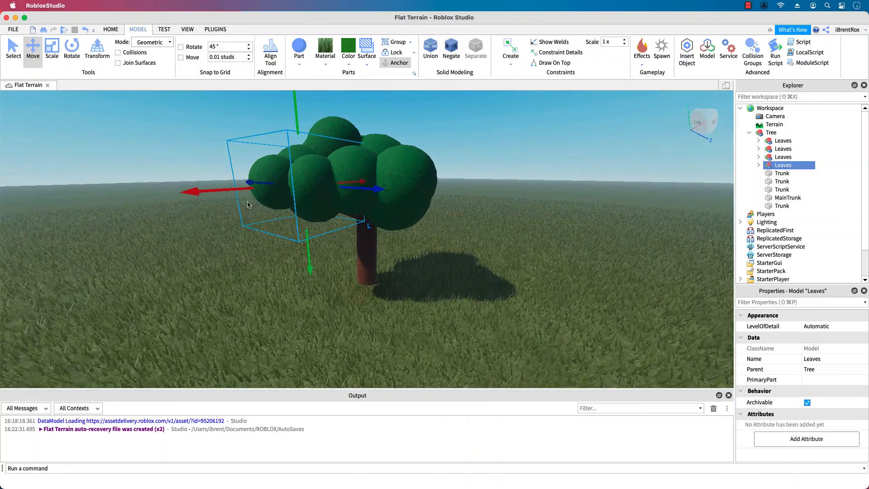
{"action": "left_click_drag", "start_coordinate": [210, 193], "coordinate": [243, 189]}
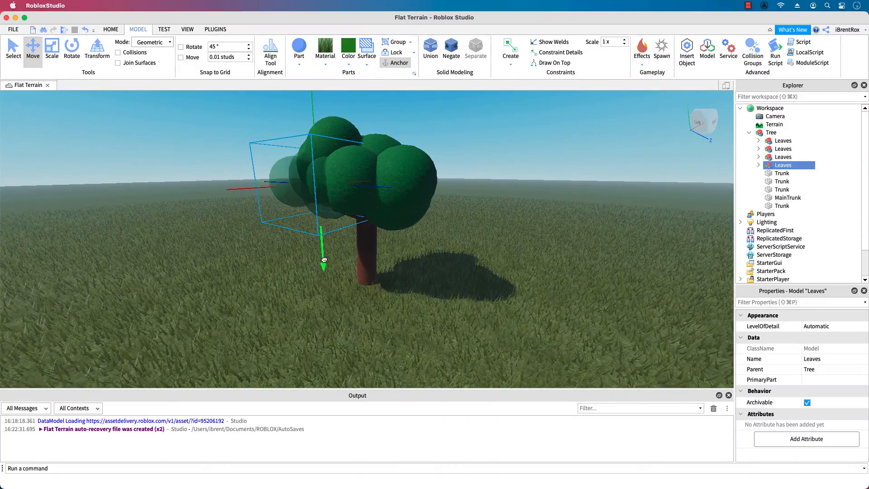
{"action": "left_click_drag", "start_coordinate": [323, 248], "coordinate": [323, 255]}
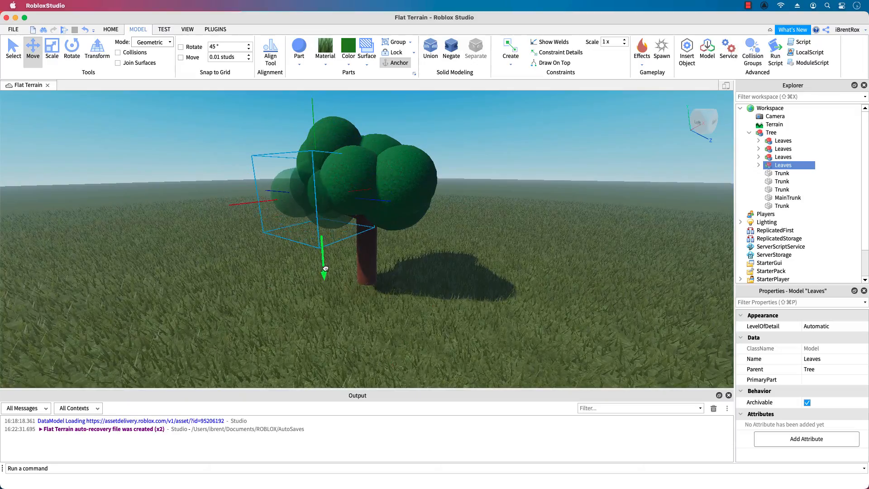
Duplicate the whole Tree model and move the copy sideways, clear of the original tree.
{"action": "right_click_drag", "start_coordinate": [443, 265], "coordinate": [452, 268]}
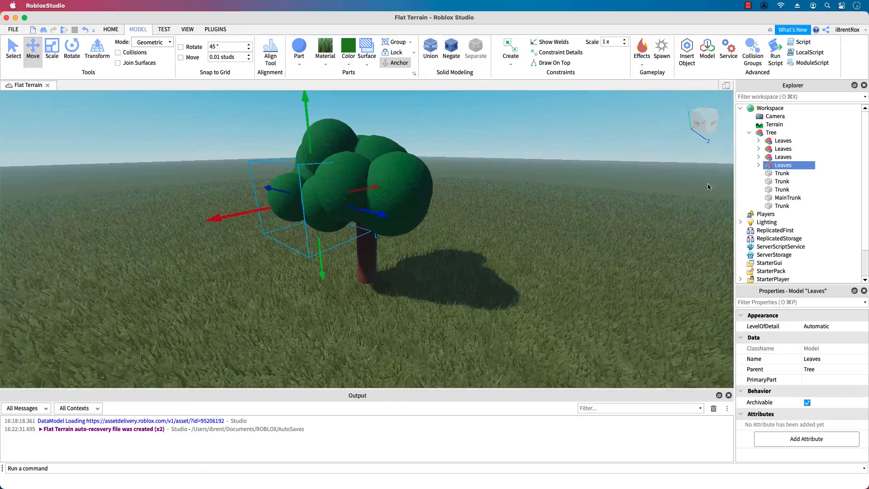
{"action": "left_click", "coordinate": [770, 132]}
{"action": "scroll", "coordinate": [410, 270], "scroll_direction": "down", "scroll_amount": 3}
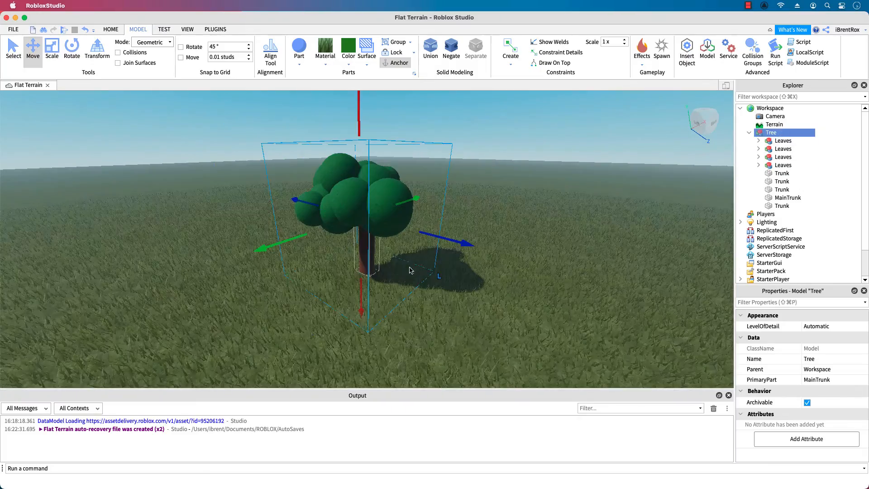
{"action": "right_click_drag", "start_coordinate": [453, 286], "coordinate": [468, 310]}
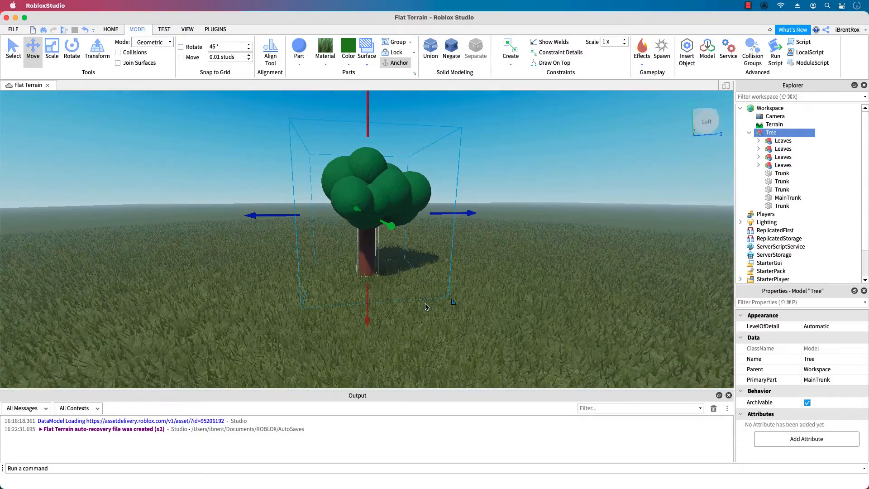
{"action": "key", "text": "super+d"}
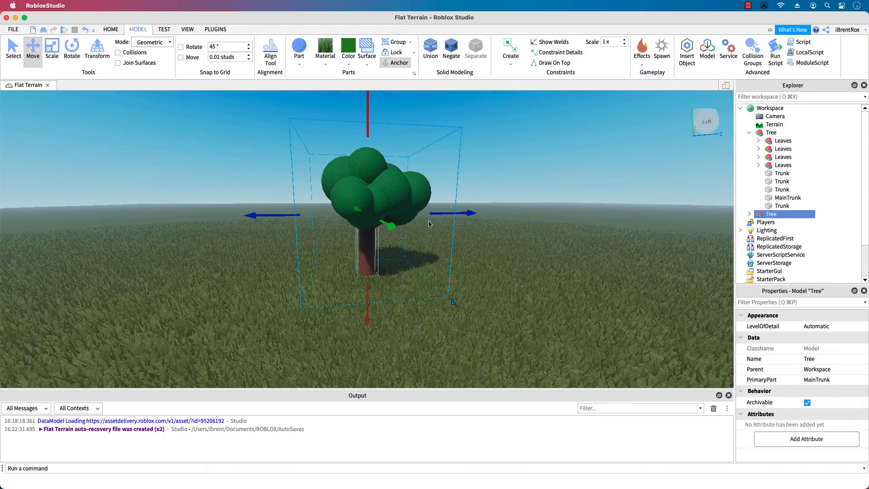
{"action": "left_click_drag", "start_coordinate": [467, 211], "coordinate": [339, 231]}
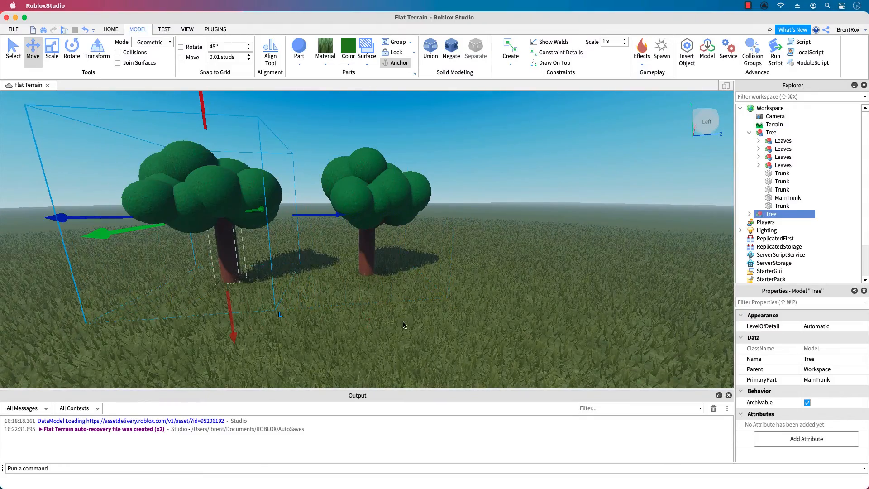
Scale the Tree copy down to a small fraction of the original tree's height.
{"action": "right_click_drag", "start_coordinate": [403, 322], "coordinate": [403, 325]}
{"action": "key", "text": "super+3"}
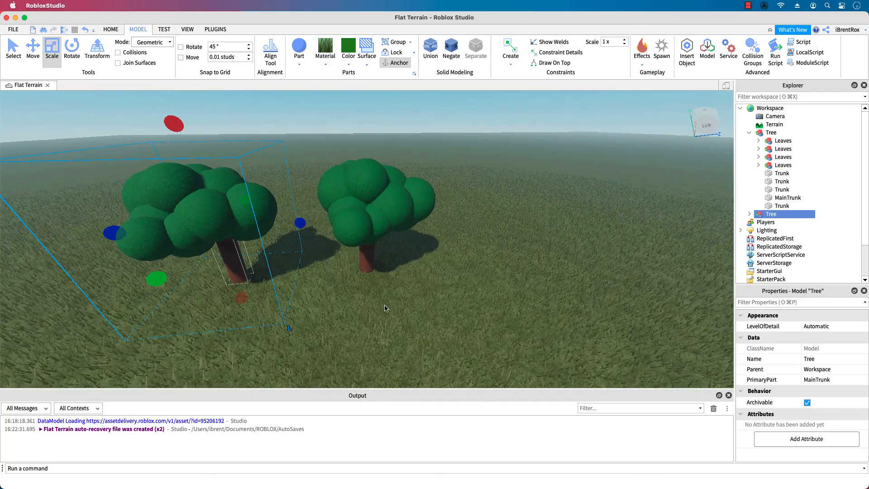
{"action": "left_click_drag", "start_coordinate": [173, 122], "coordinate": [196, 182]}
{"action": "right_click_drag", "start_coordinate": [348, 346], "coordinate": [348, 346]}
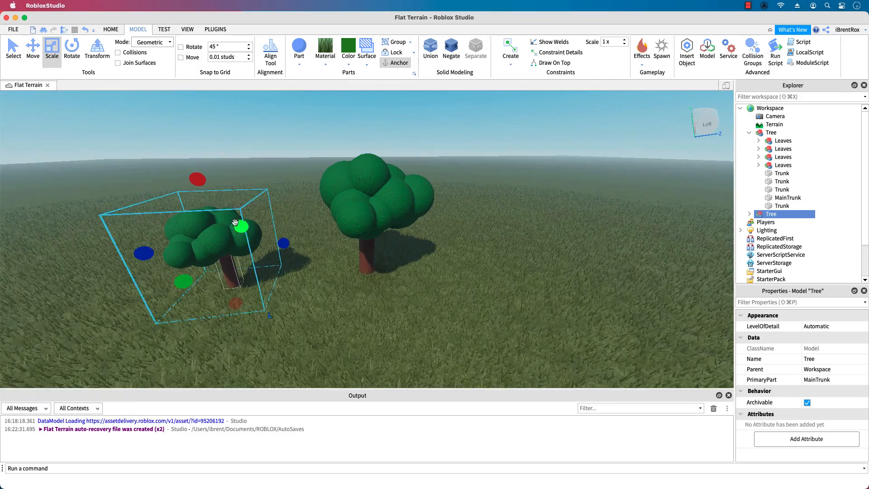
{"action": "left_click_drag", "start_coordinate": [203, 183], "coordinate": [210, 229]}
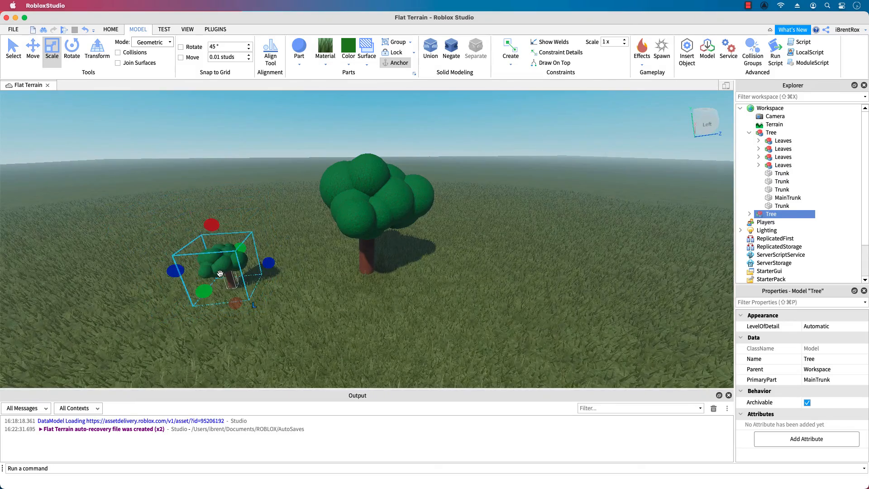
Place the small tree close beside the original, rotate it about its vertical axis, and deselect it.
{"action": "left_click_drag", "start_coordinate": [228, 276], "coordinate": [260, 276]}
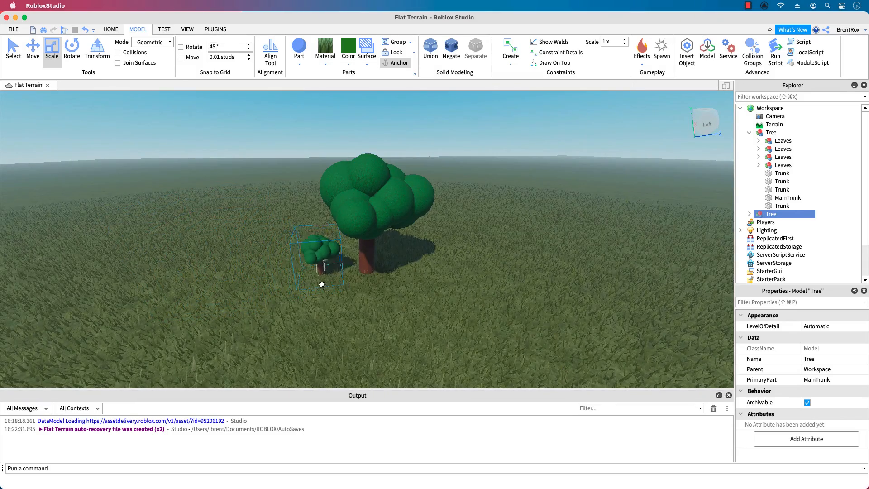
{"action": "key", "text": "super+4"}
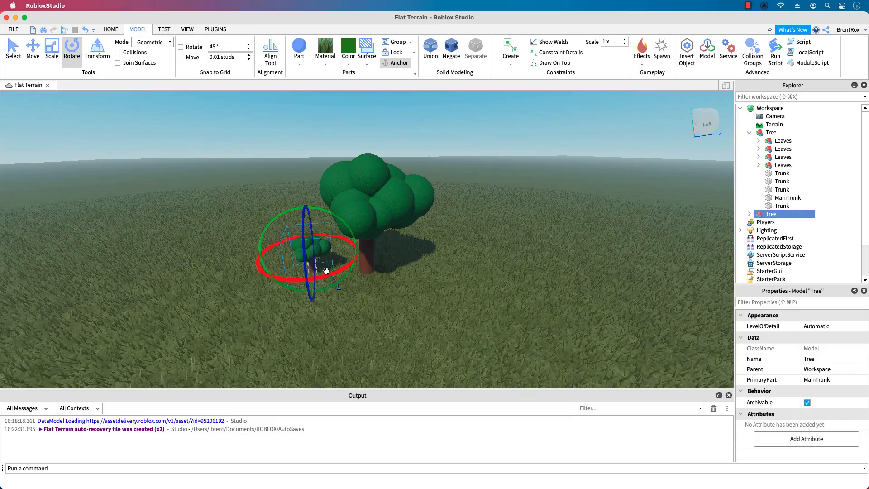
{"action": "left_click_drag", "start_coordinate": [335, 275], "coordinate": [354, 300]}
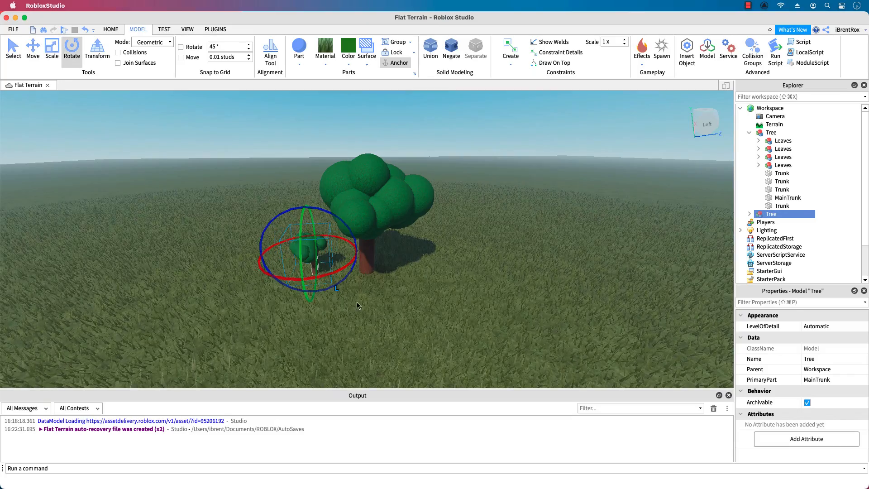
{"action": "left_click", "coordinate": [396, 327]}
{"action": "right_click_drag", "start_coordinate": [395, 327], "coordinate": [444, 323]}
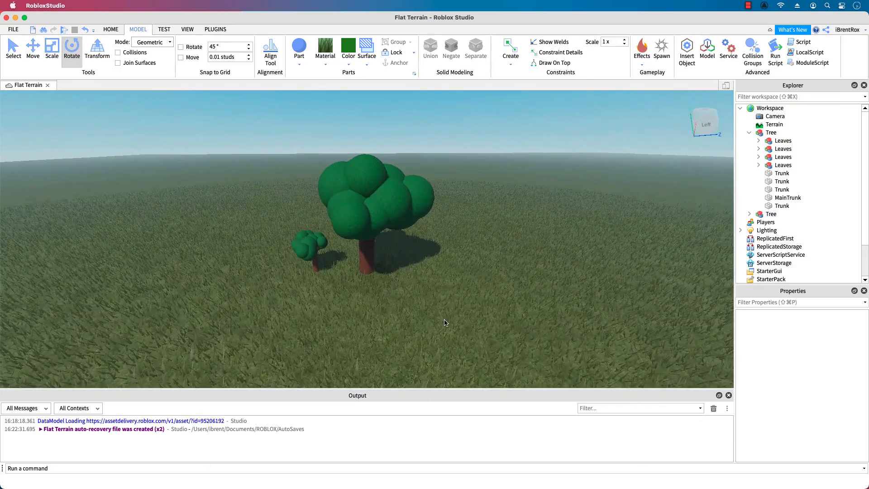